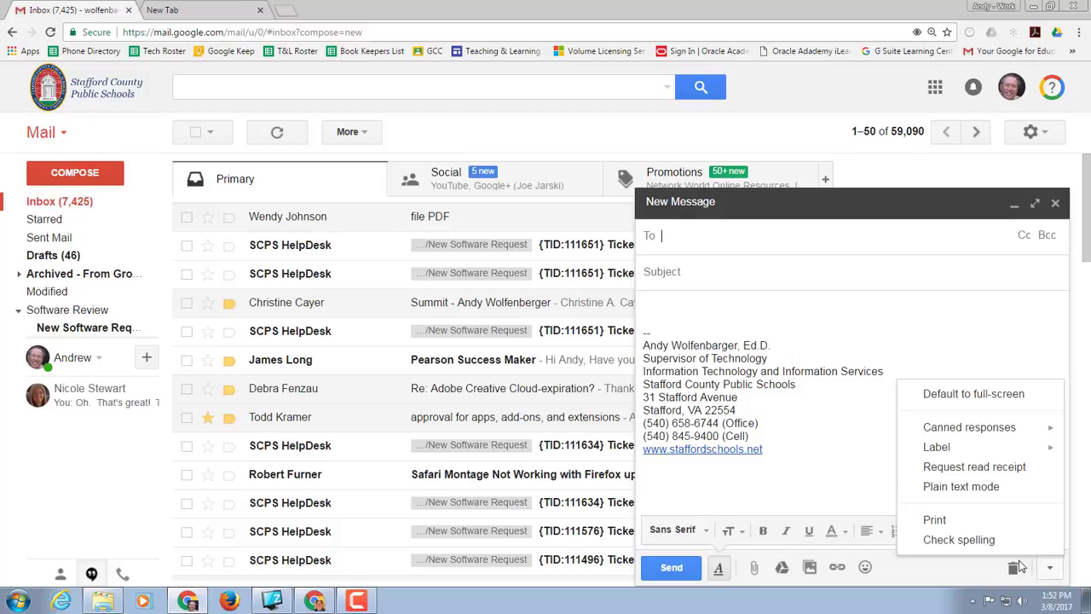
Minimize the open draft message and open the Labs section of the mail settings.
mouse_move(961, 436)
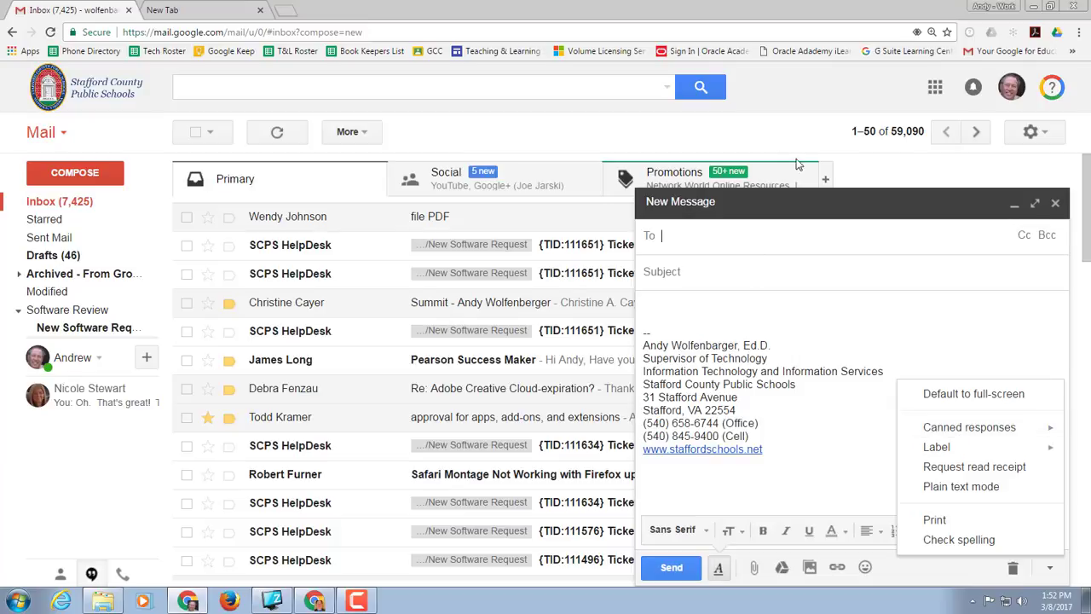
click(1015, 210)
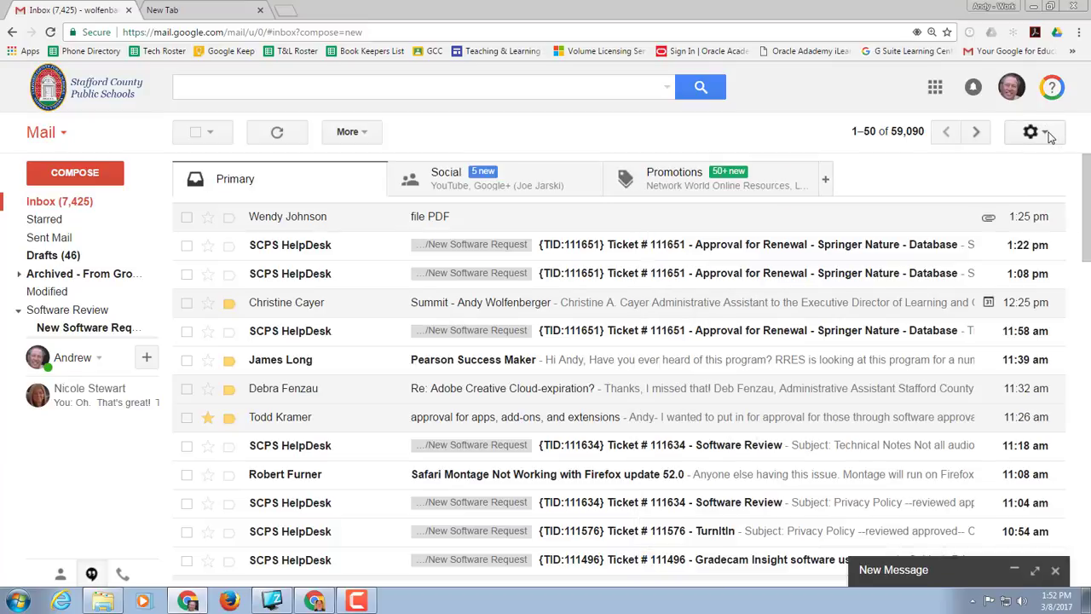
click(1032, 132)
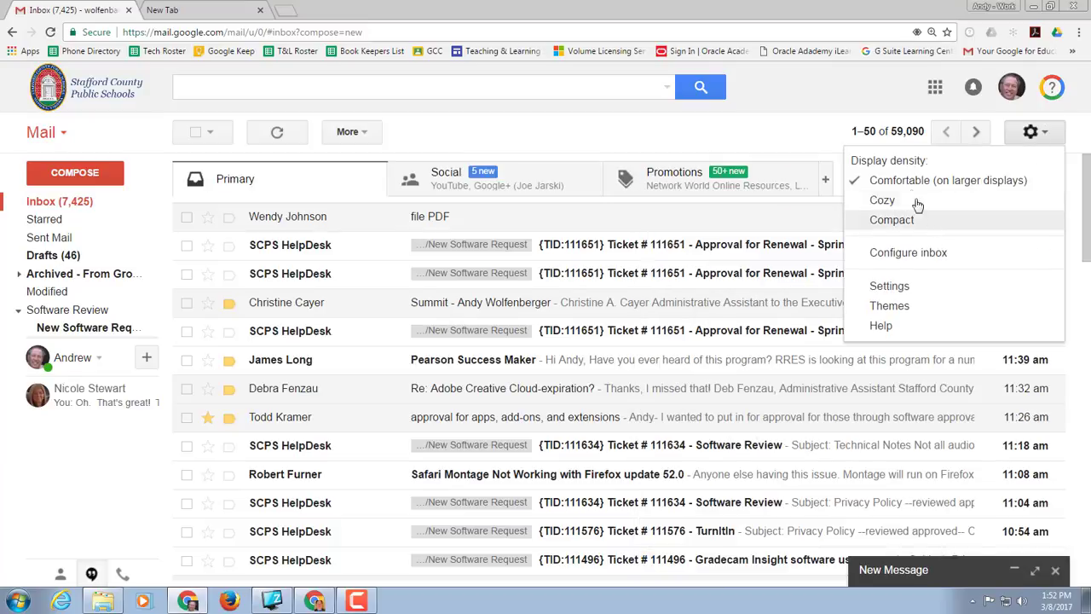
click(1030, 131)
click(1030, 131)
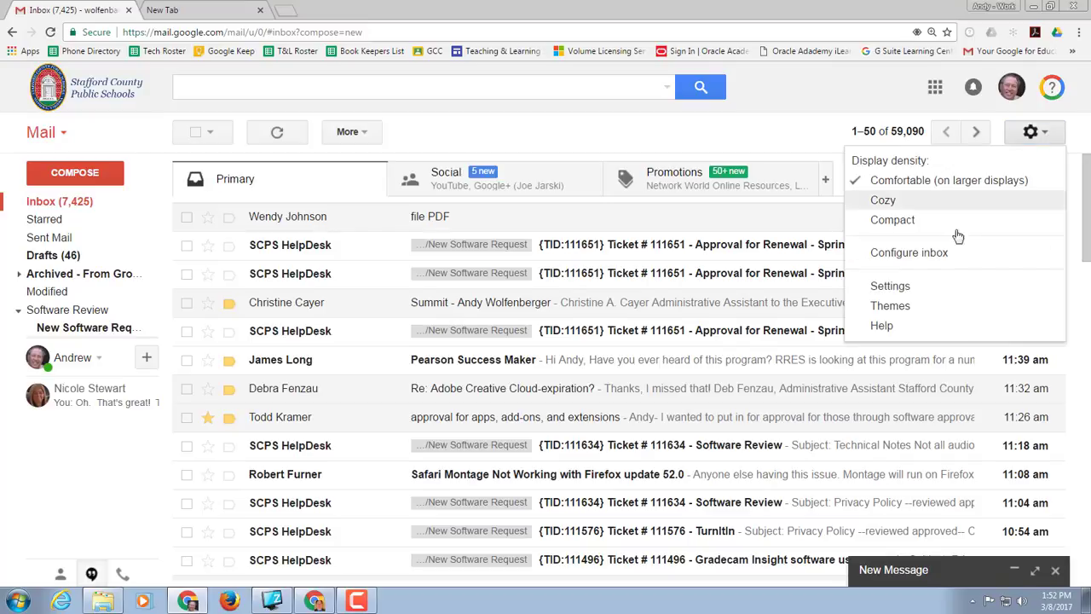
click(954, 285)
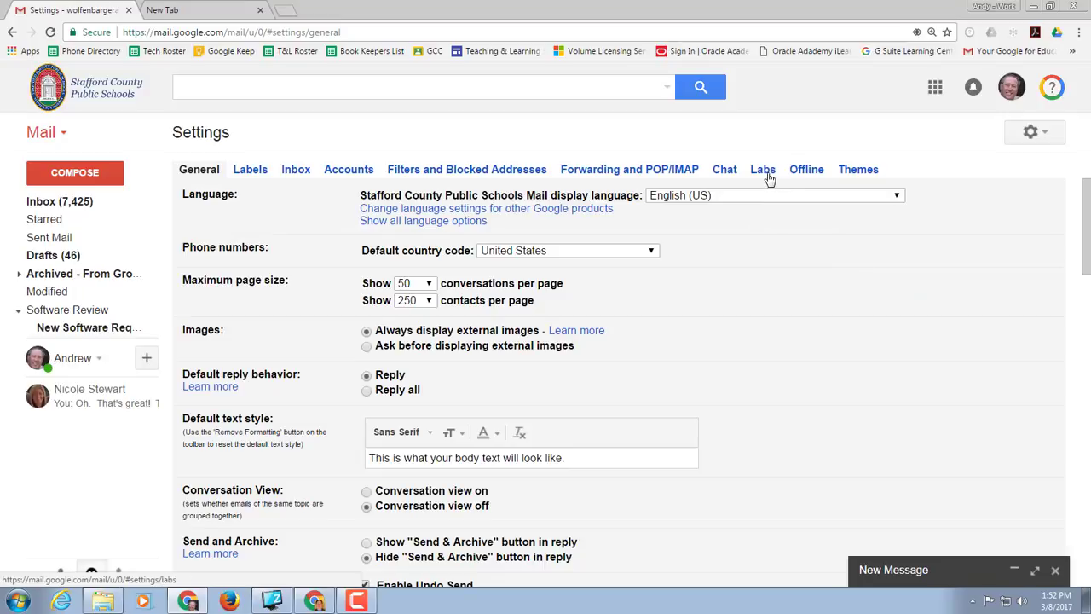
click(763, 169)
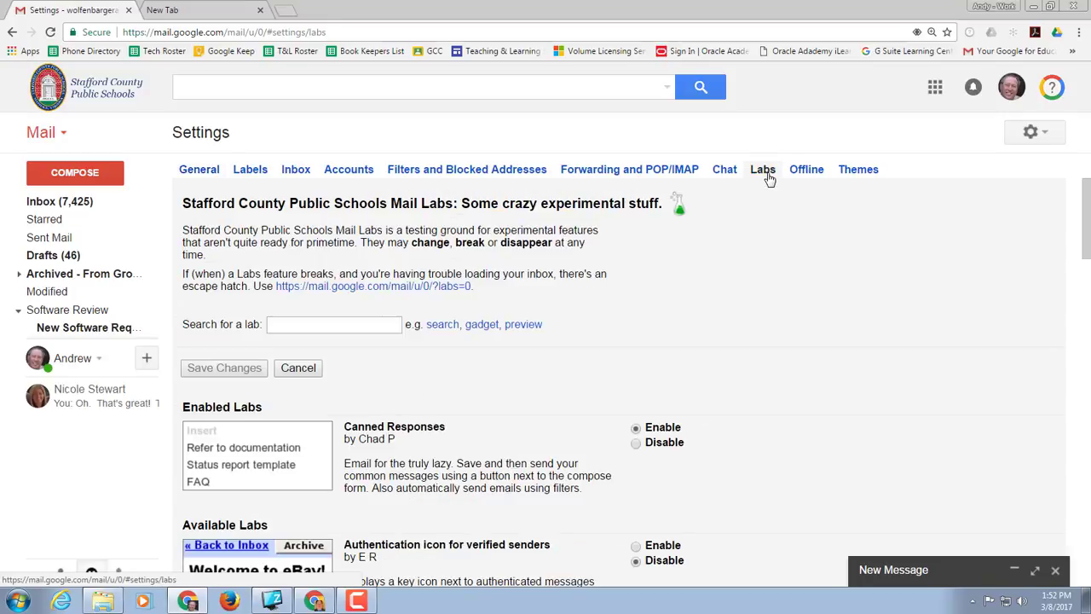
Search the labs for "canned responses" to check whether the feature is enabled, and leave the settings without saving.
click(300, 322)
scroll(543, 486, down, 3)
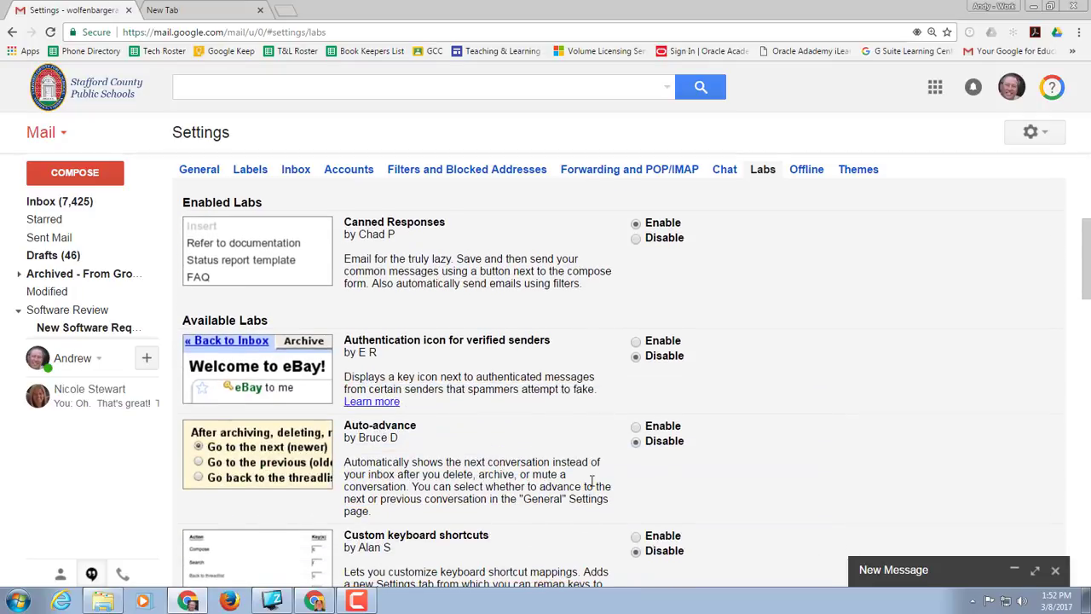
scroll(361, 253, up, 1)
scroll(340, 325, up, 2)
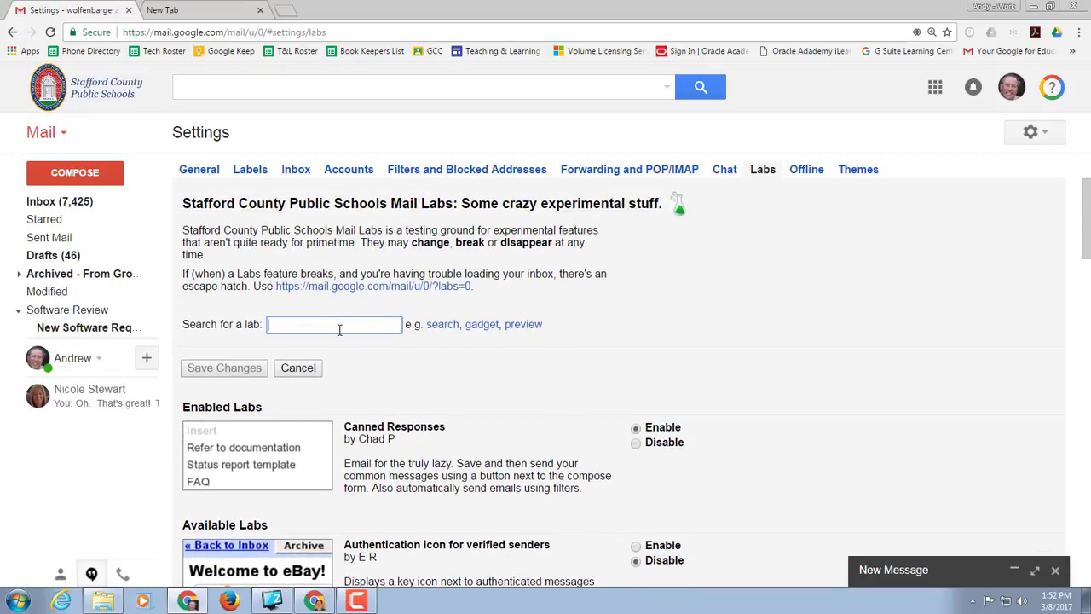
text(canned responses)
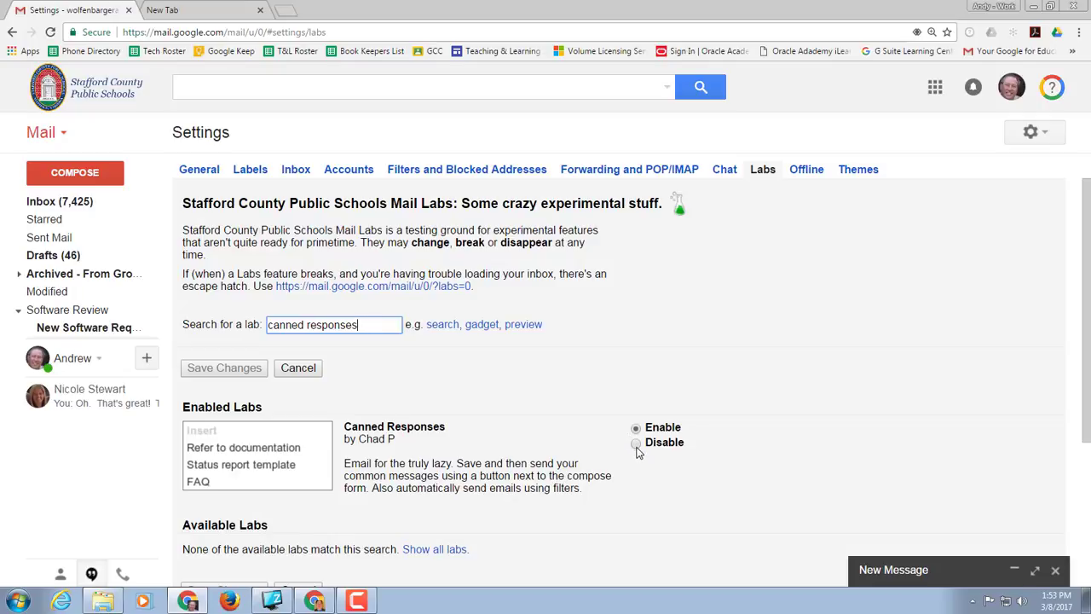
scroll(627, 440, down, 3)
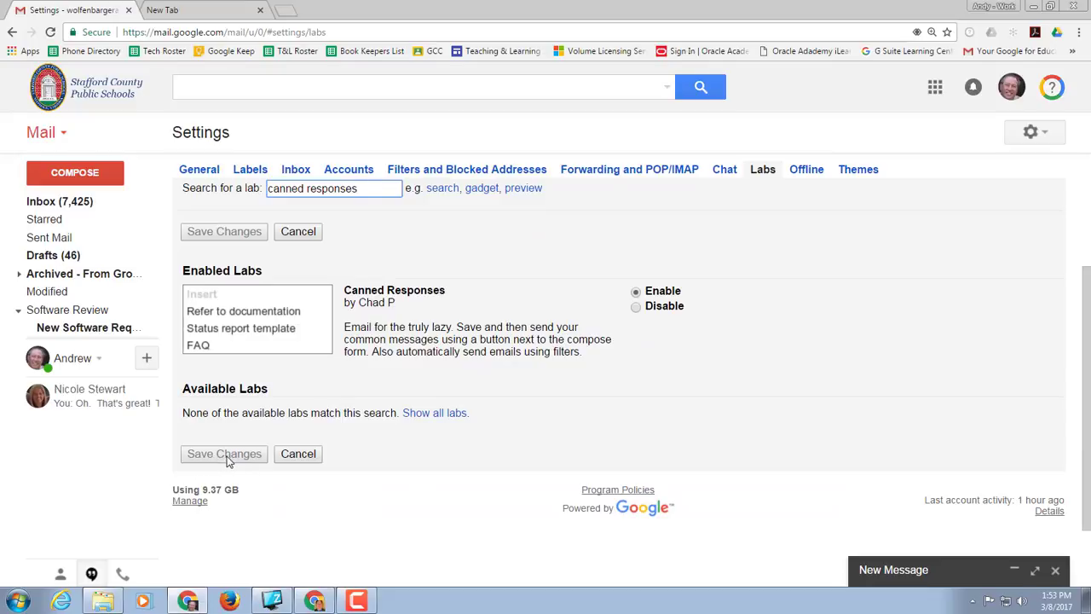
click(299, 456)
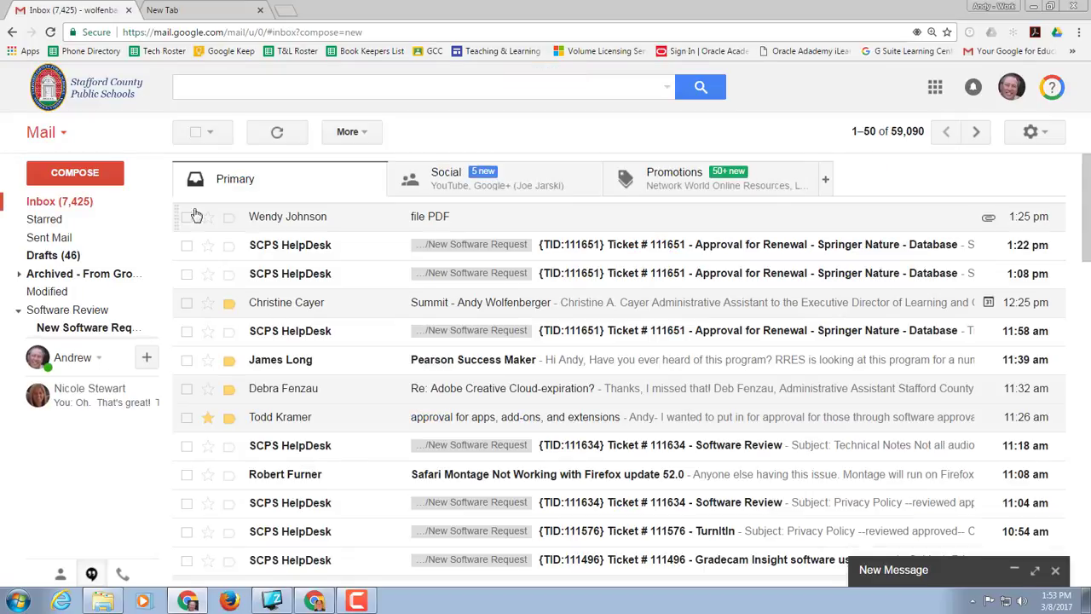
Insert the "Software Review Approved" canned response into a new message, and close that message without sending it.
click(104, 179)
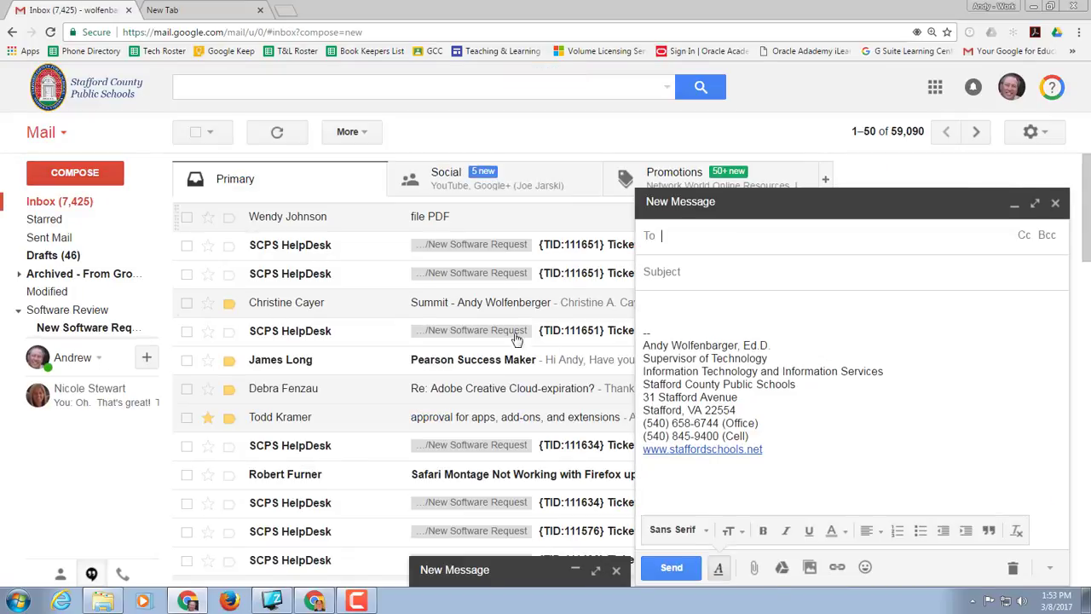
click(1051, 572)
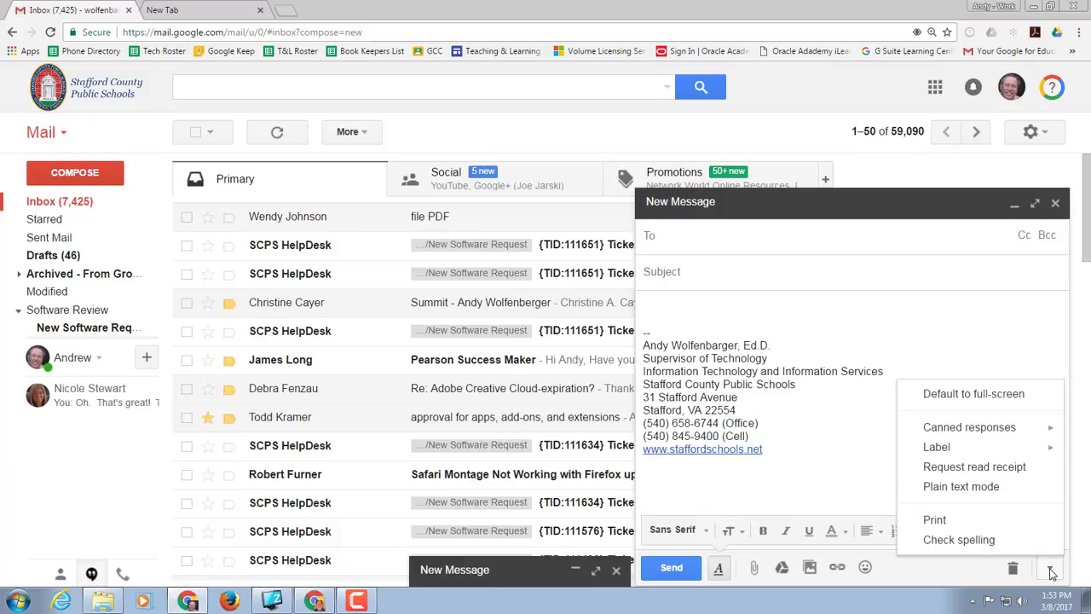
mouse_move(1003, 433)
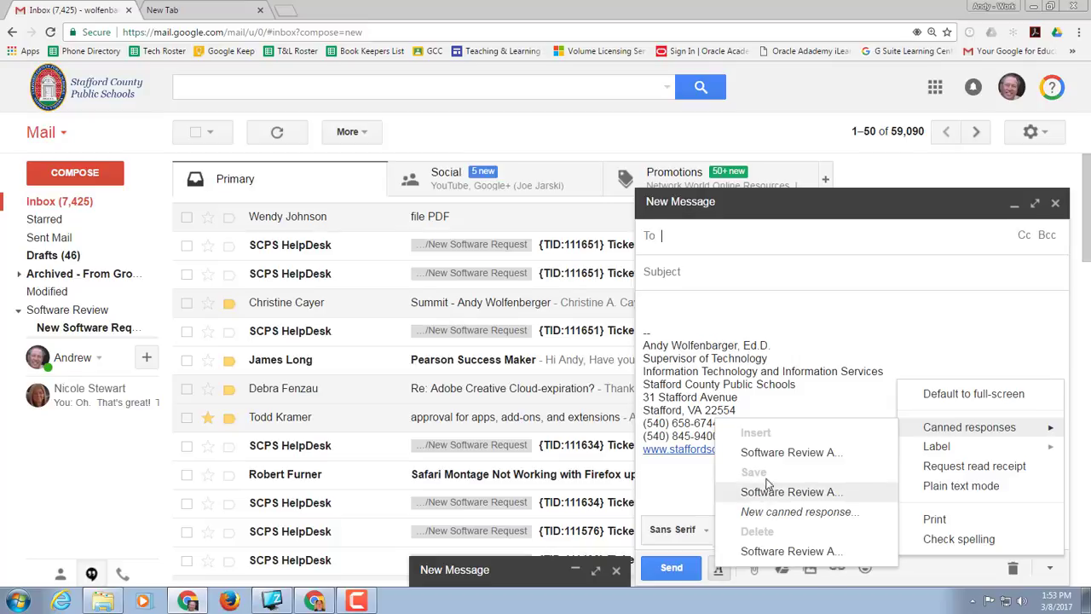
click(774, 452)
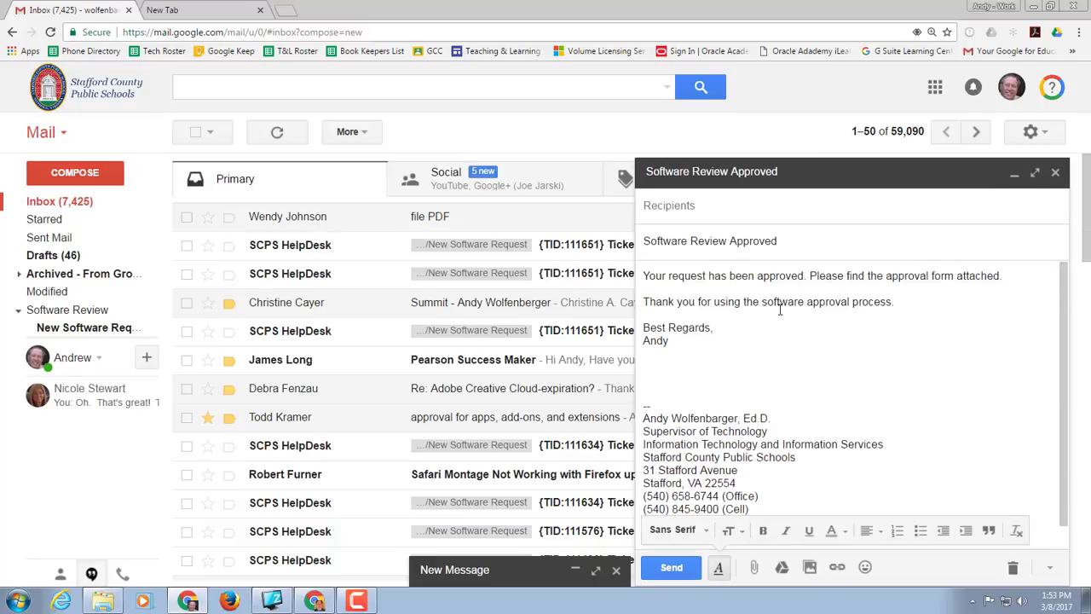
click(682, 211)
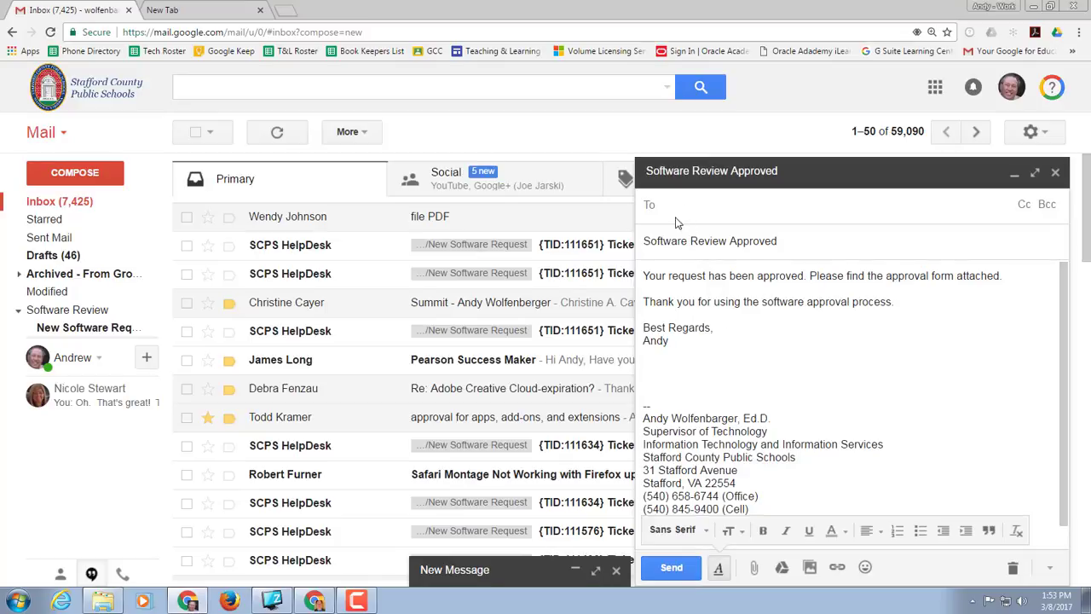
click(1055, 172)
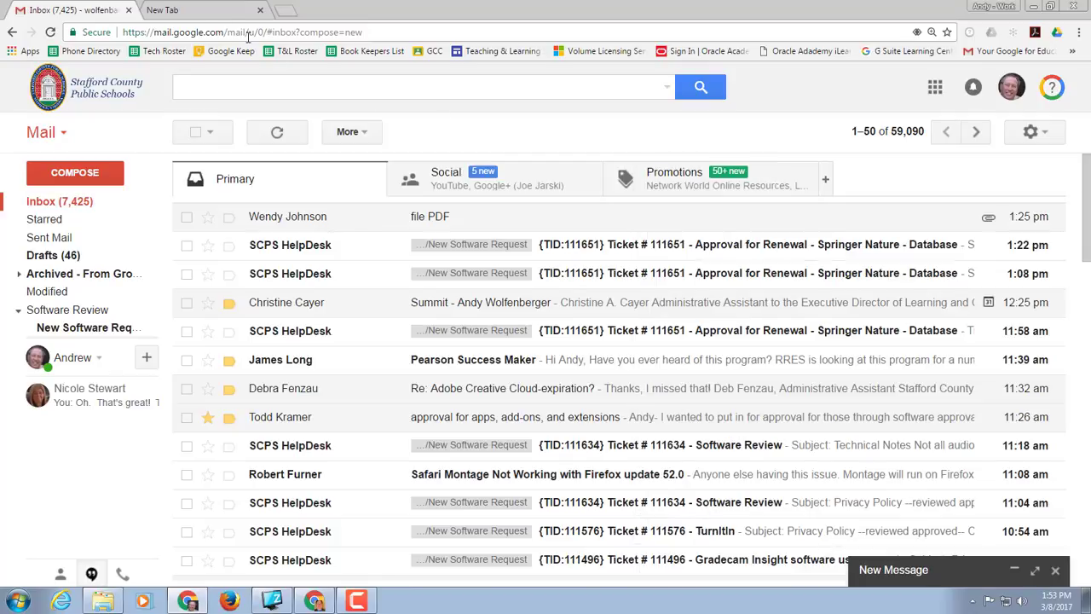
Switch to Google Drive in the other browser tab, search for "email to principals" and open the document "Email to Principals March 2016".
click(170, 9)
text(drive.google.com/drive/)
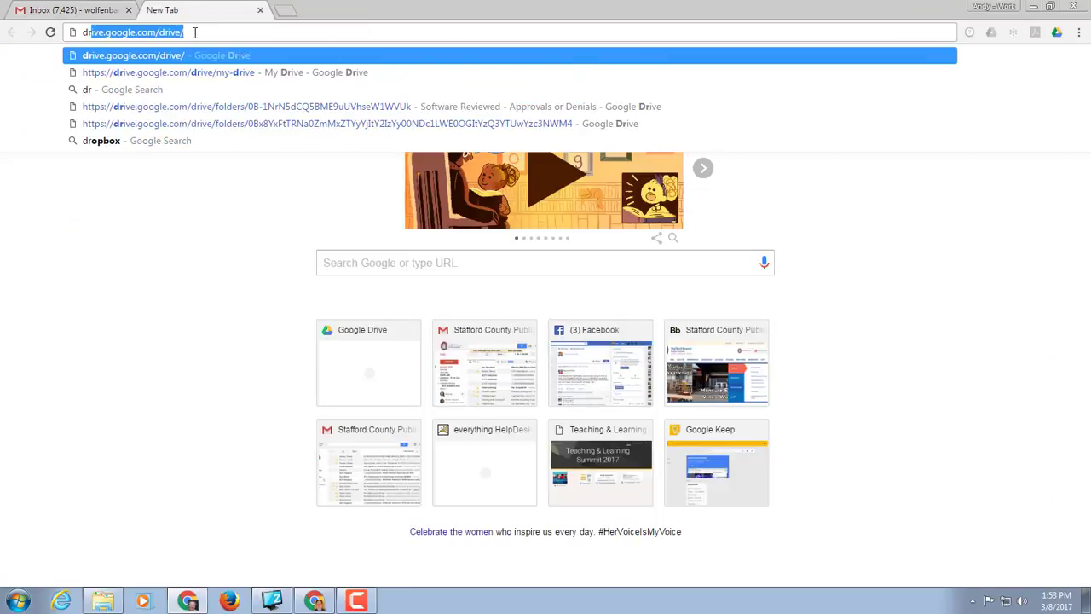
key(Return)
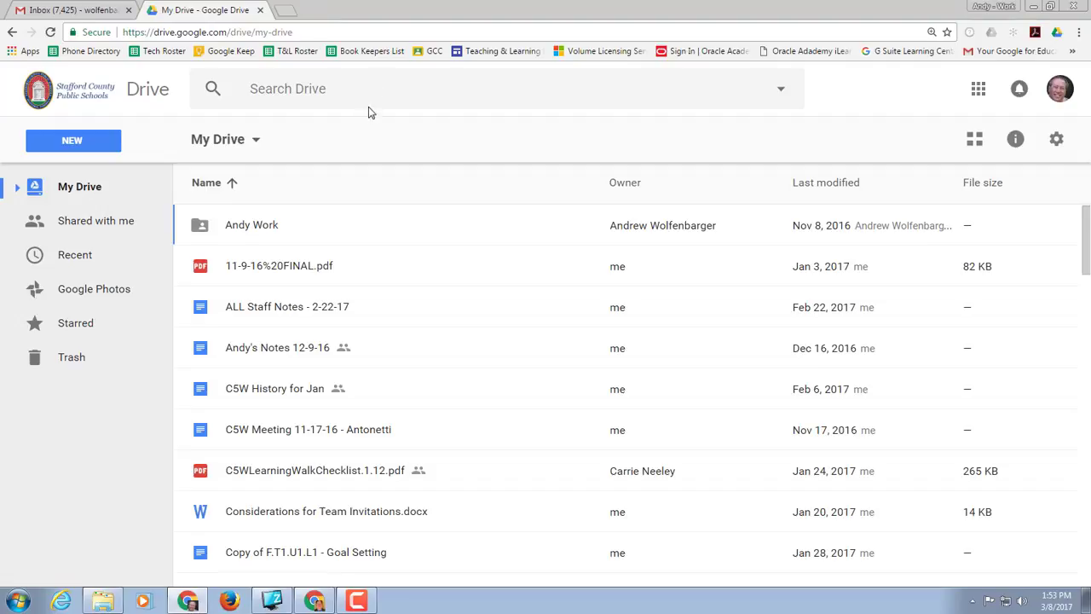
click(362, 89)
text(email)
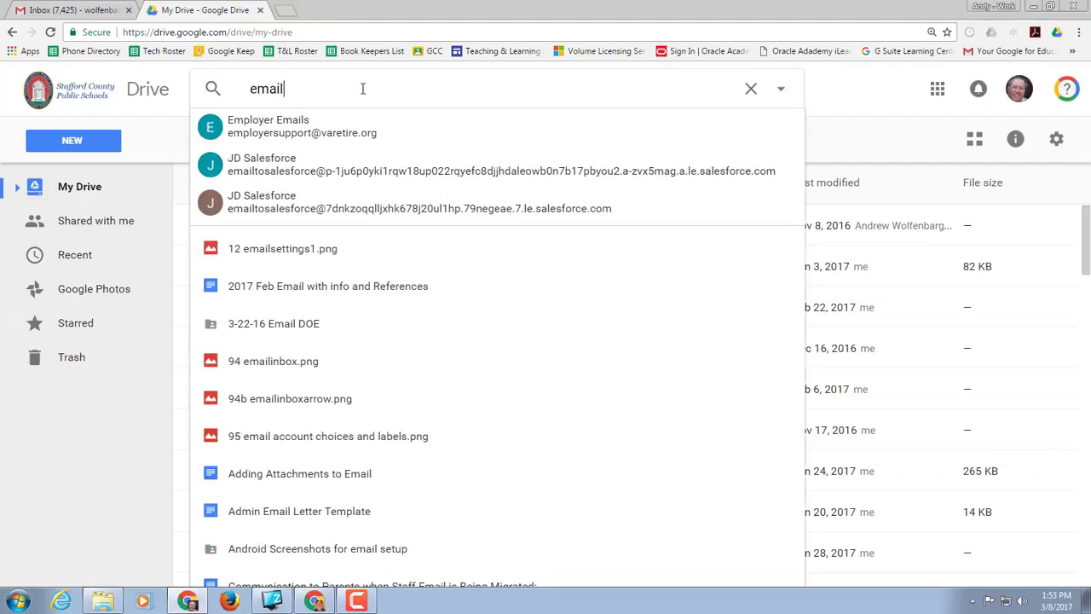
text( to principals)
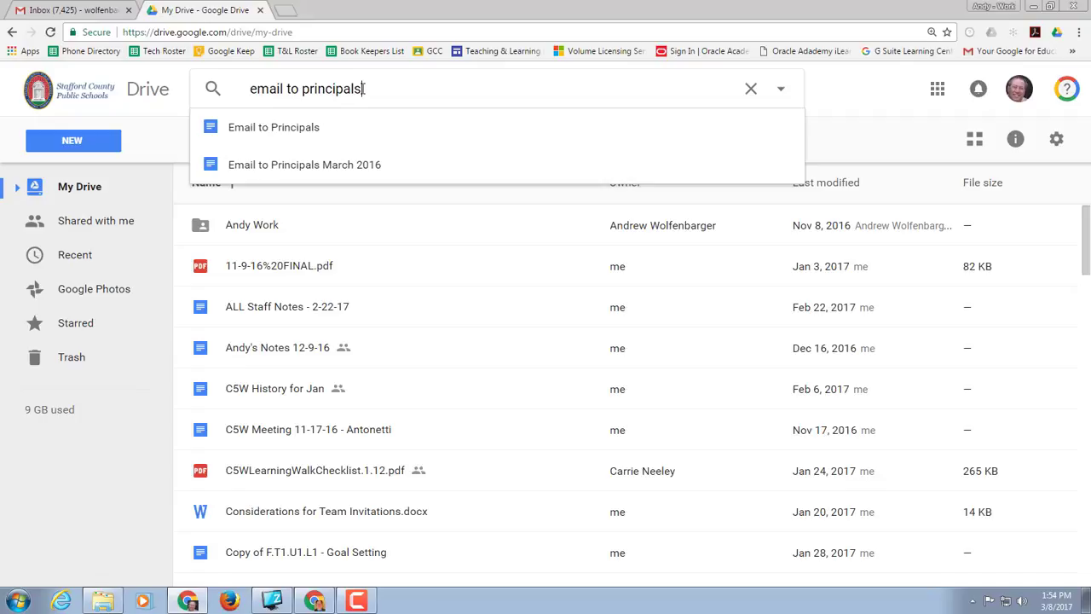
click(275, 167)
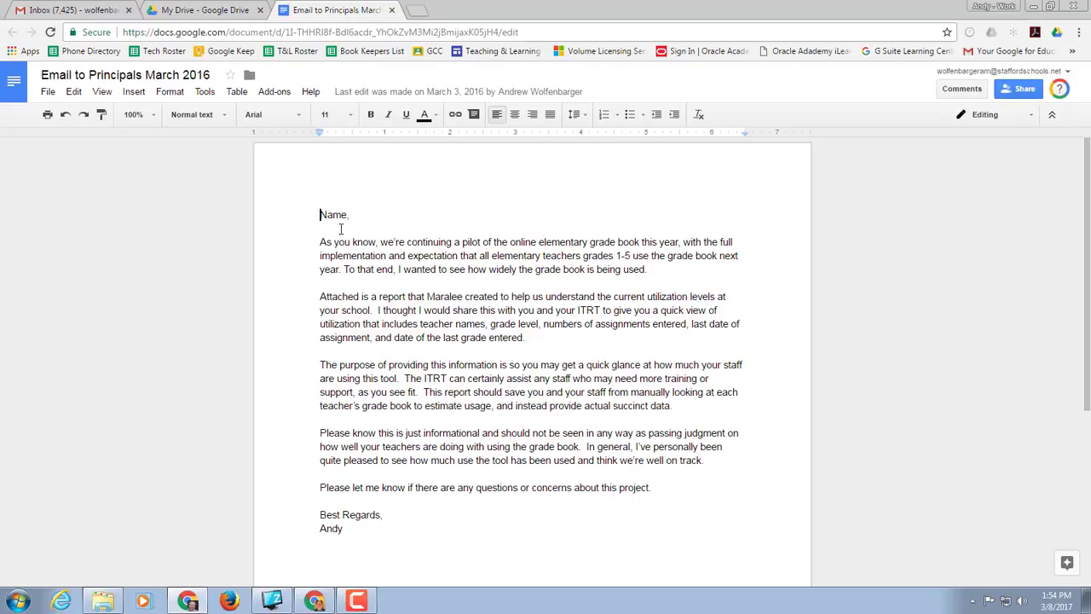
Copy the entire letter from the document and paste it into the body of a new message in Gmail.
drag(401, 530, 305, 190)
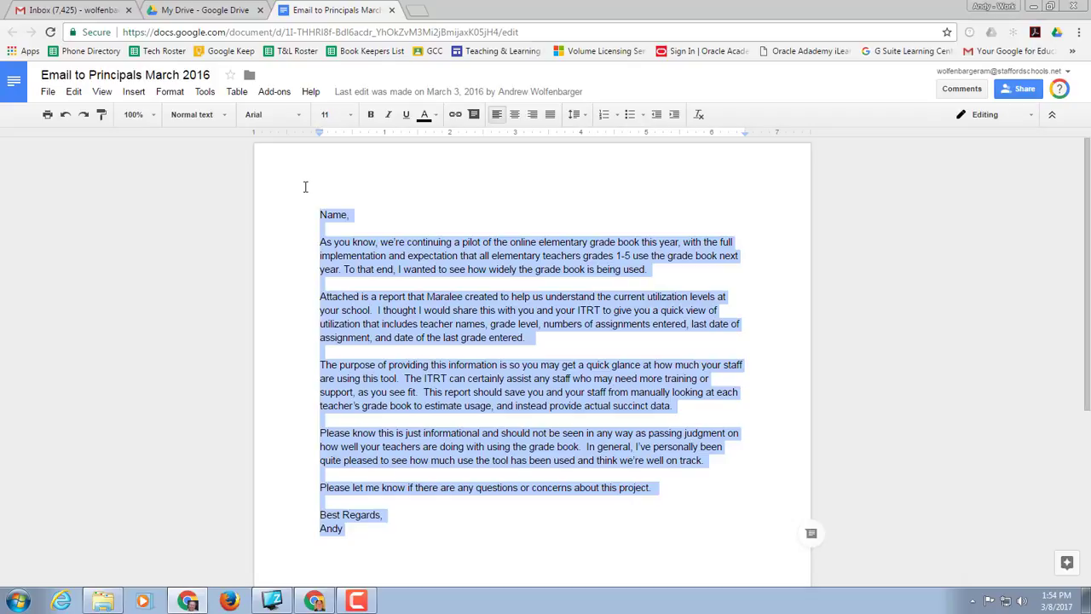
click(209, 9)
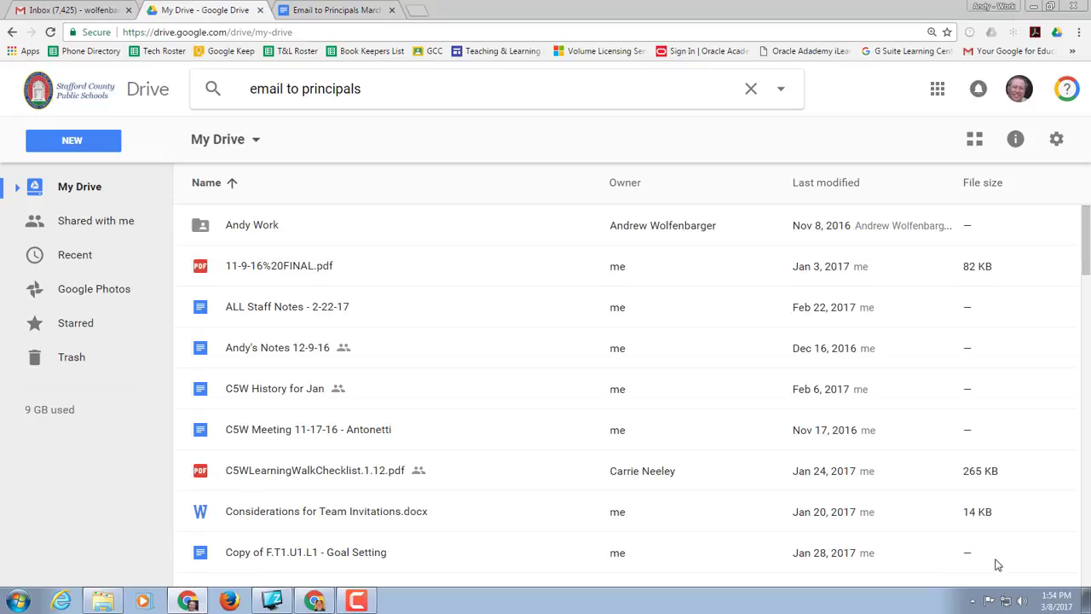
click(94, 11)
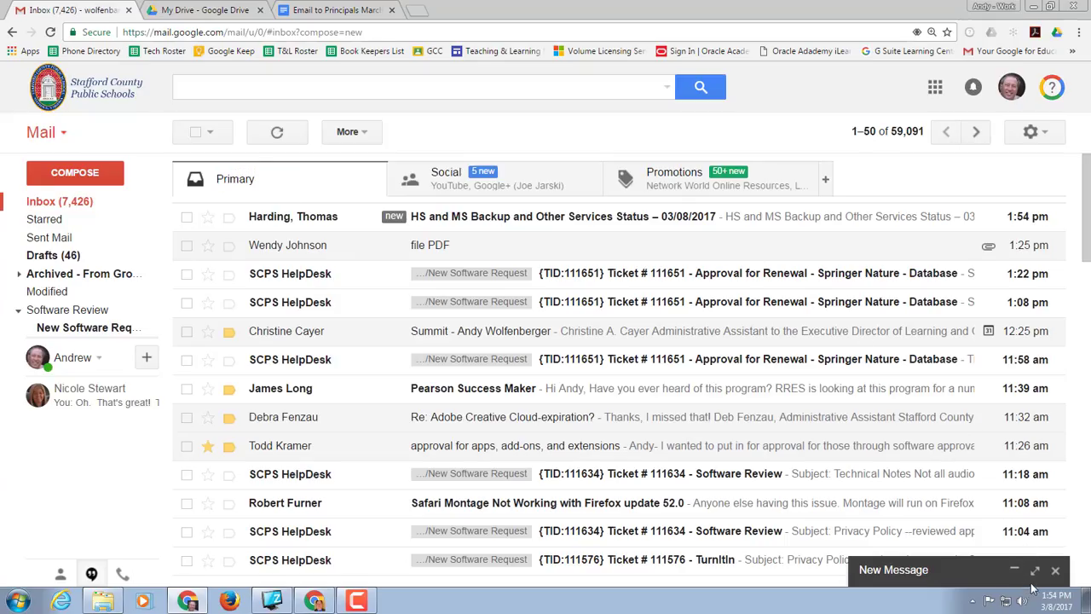
click(71, 170)
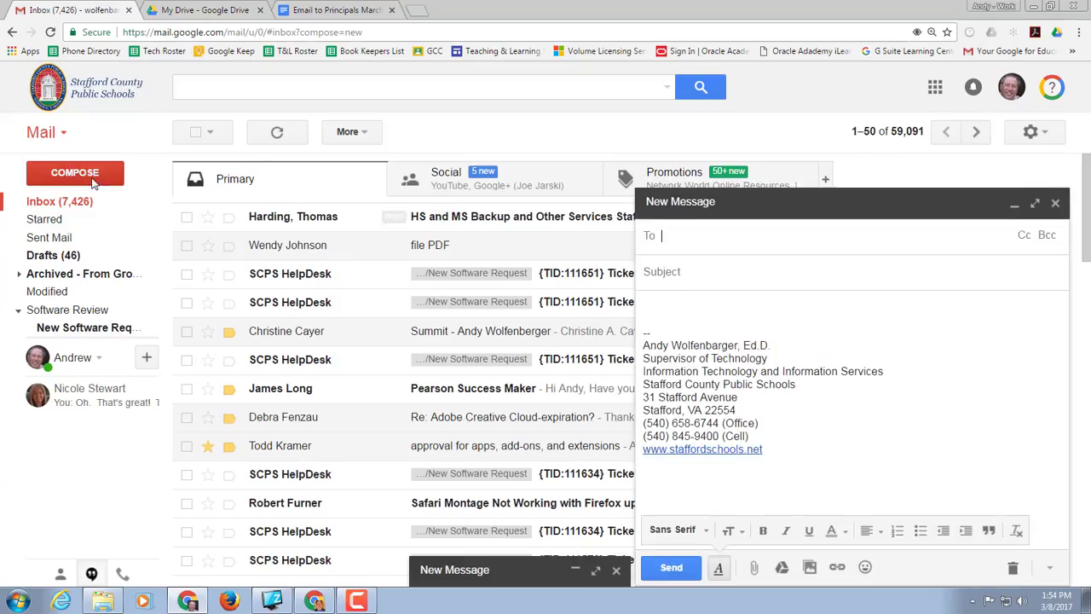
click(1048, 568)
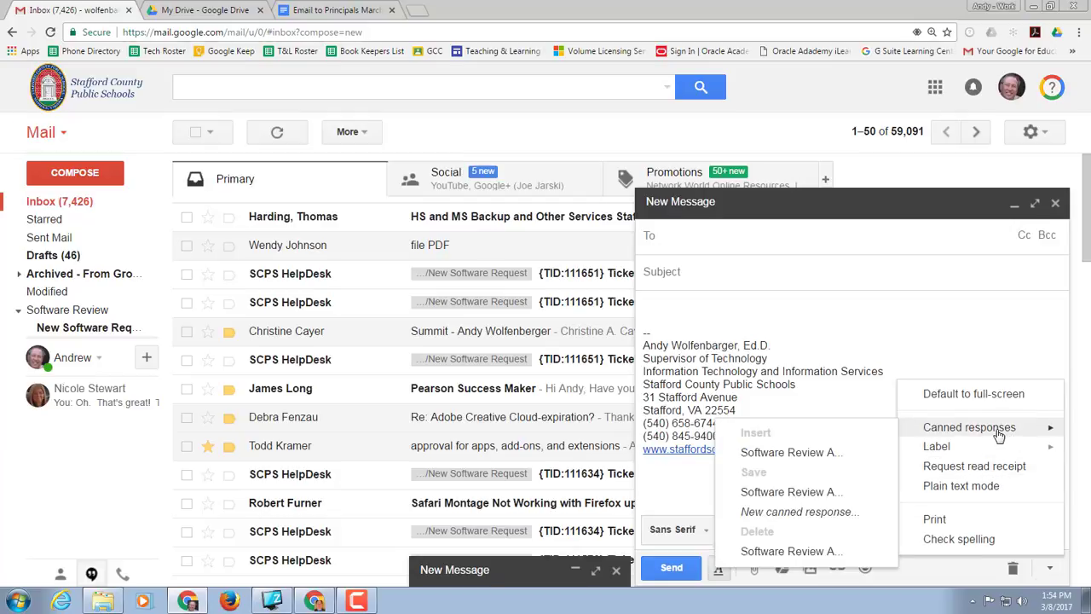
click(666, 305)
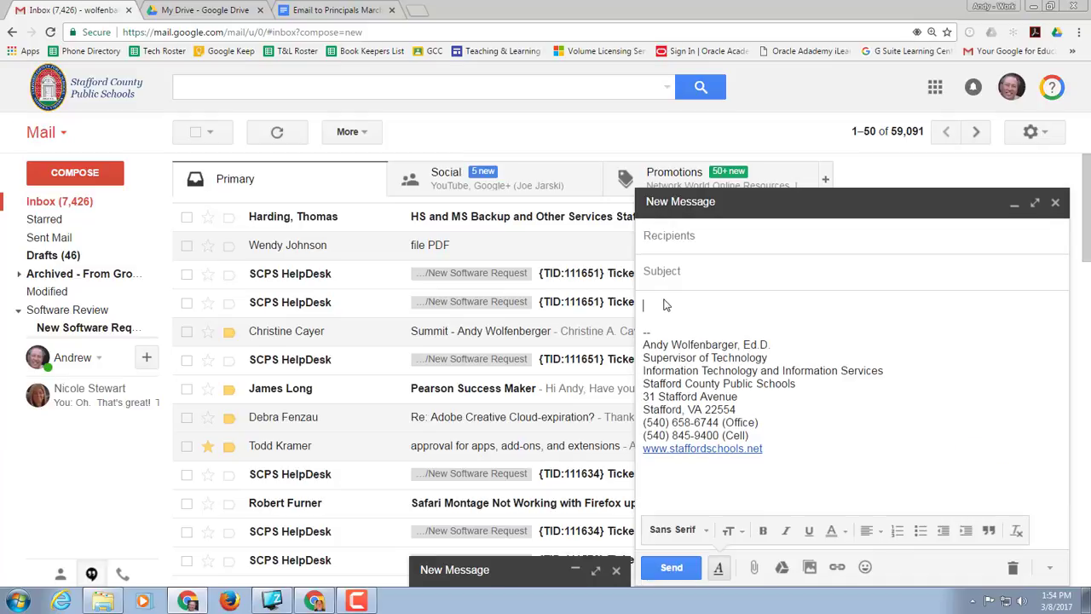
scroll(699, 343, up, 5)
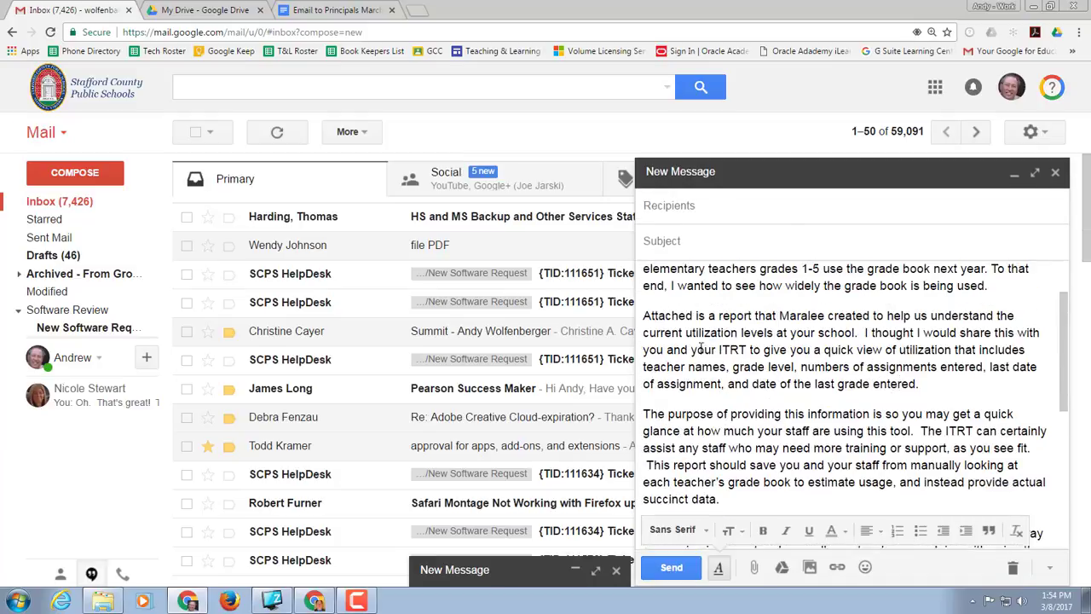
Delete the automatic signature block and the extra blank line below the letter's closing.
scroll(701, 344, down, 5)
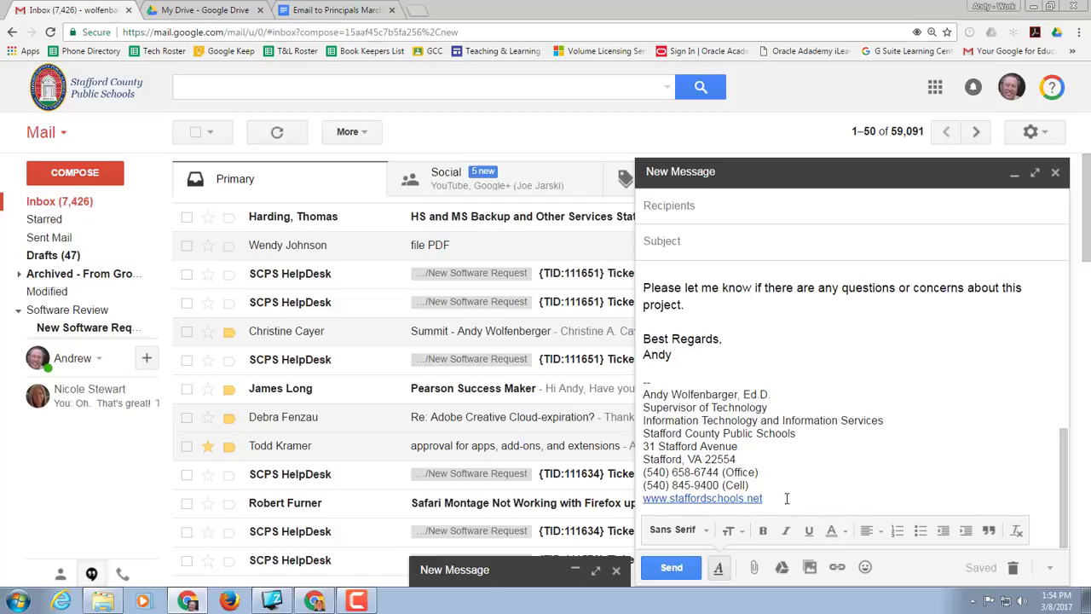
mouse_move(760, 492)
mouse_down()
mouse_move(639, 398)
mouse_move(636, 382)
mouse_up()
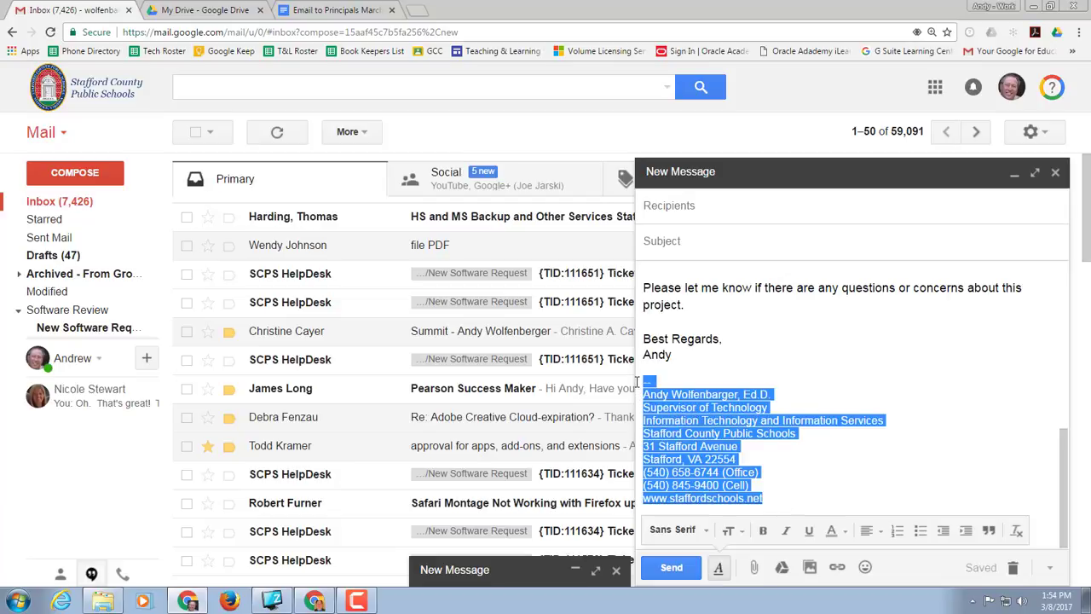
key(BackSpace)
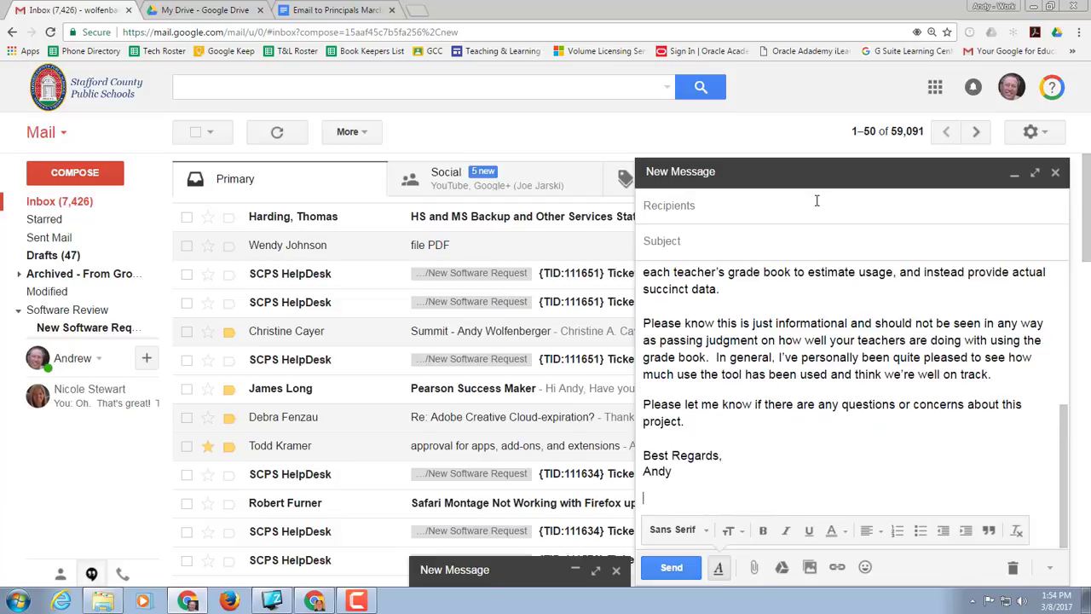
key(BackSpace)
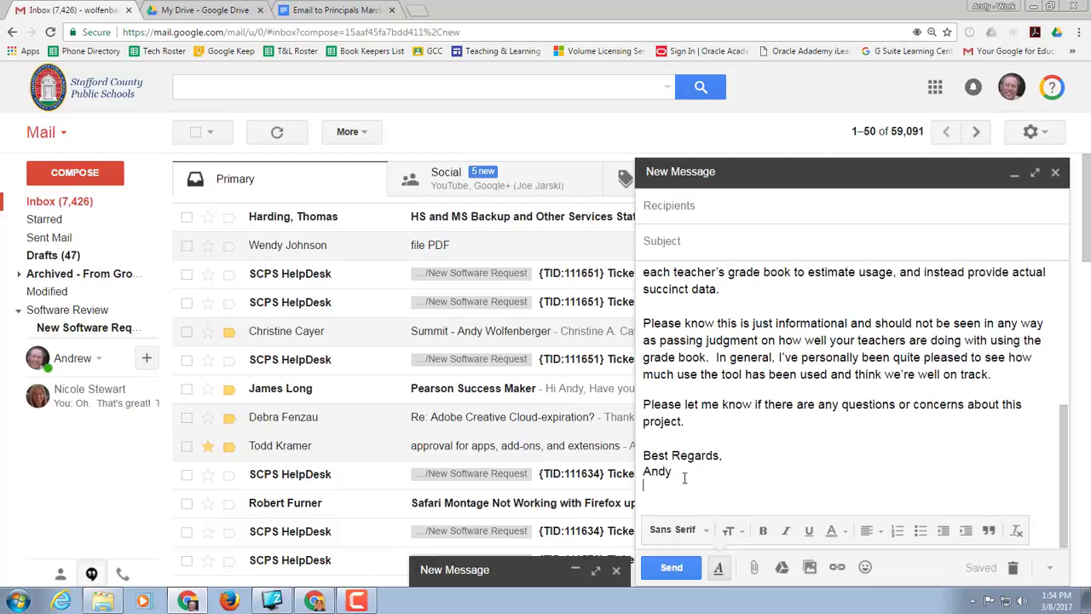
Enter "ESGB Update" as the subject of the message containing the principals' letter.
scroll(767, 384, up, 2)
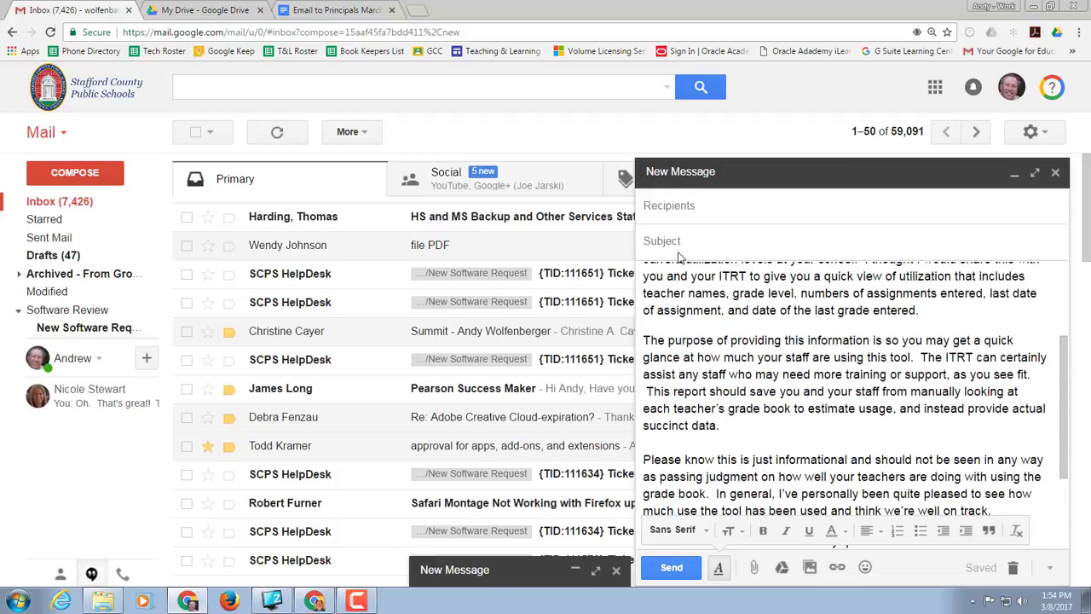
click(673, 243)
scroll(930, 405, up, 3)
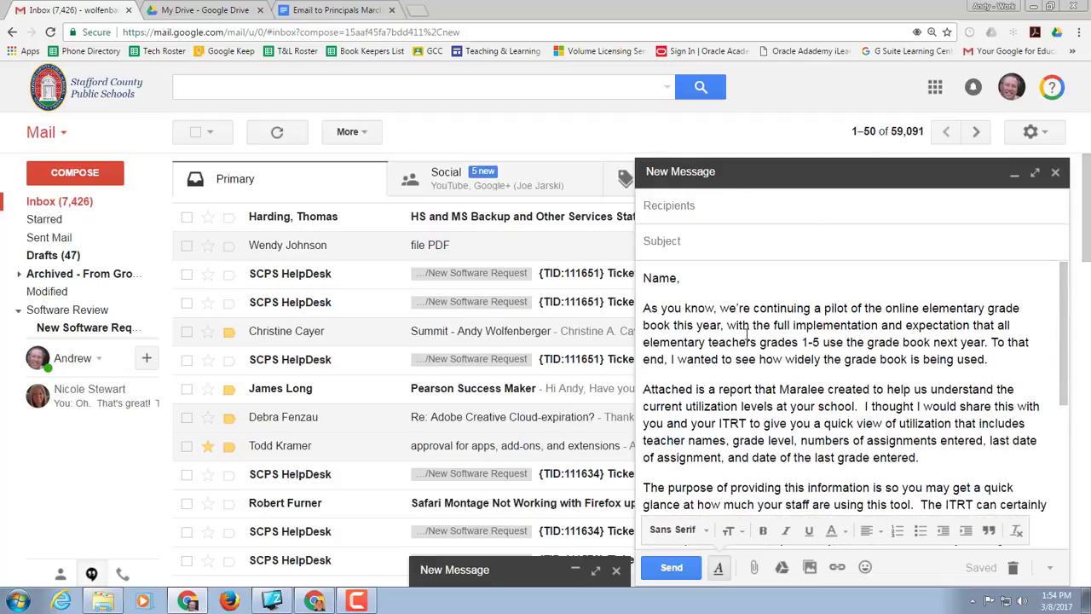
click(690, 239)
text(ESGB Update)
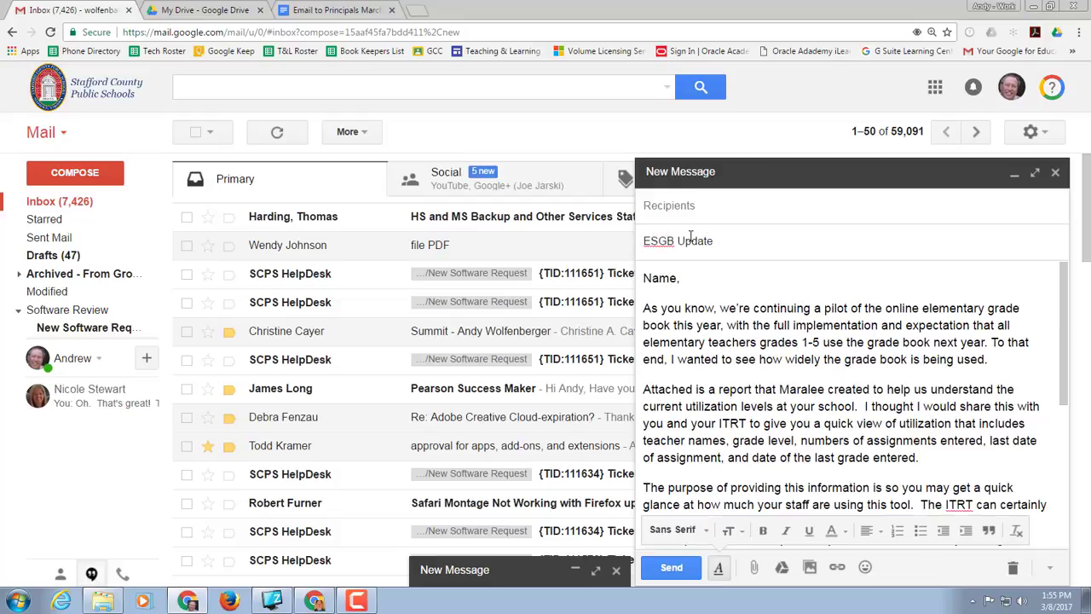
Save the message as a new canned response named "ESGB Update", and close the message without sending it.
click(1049, 567)
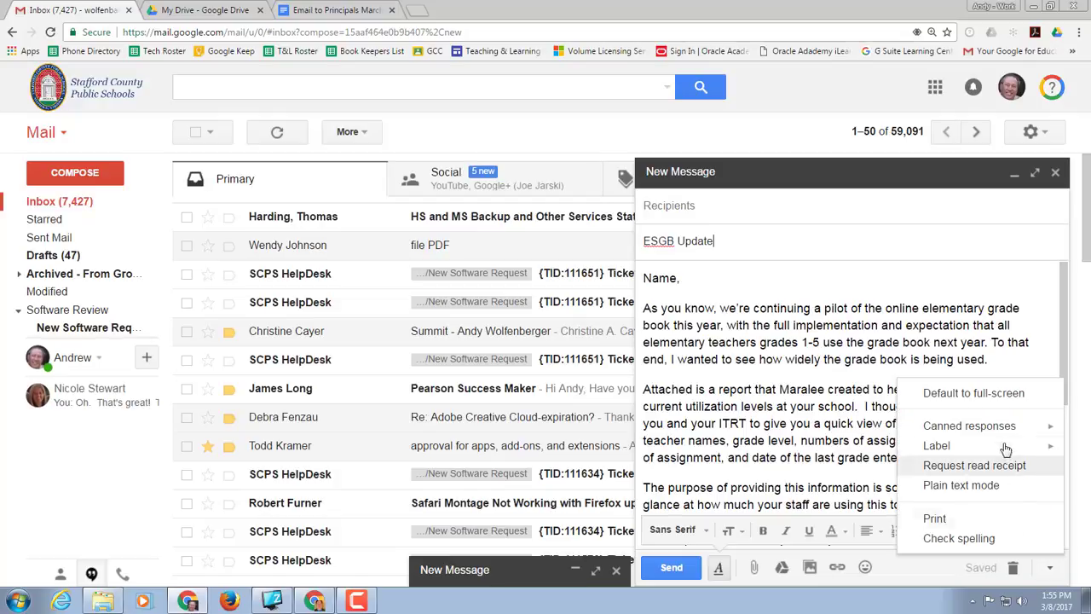
mouse_move(1033, 434)
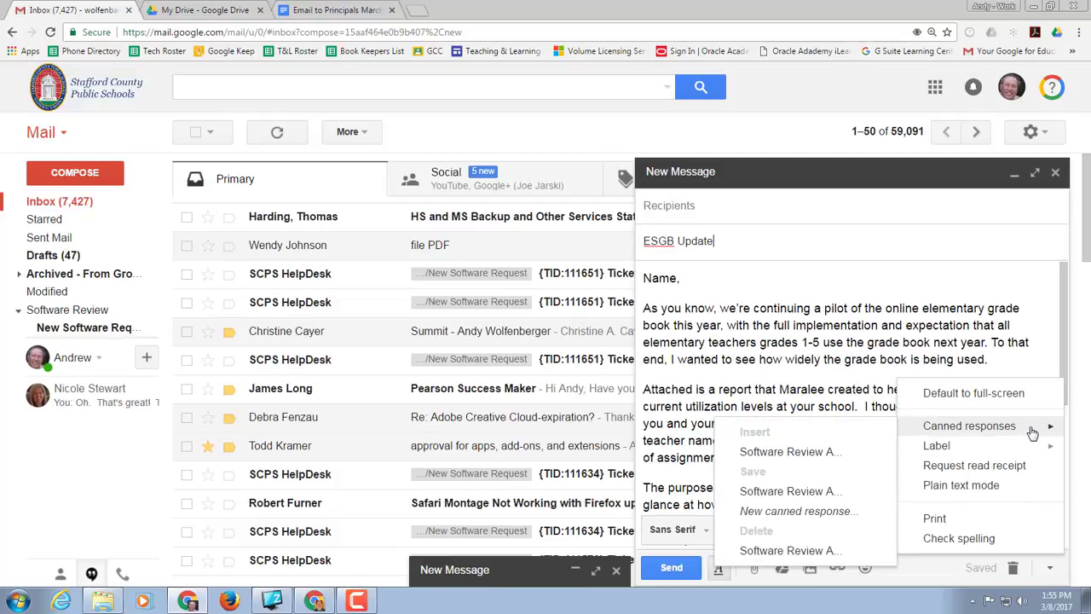
click(782, 511)
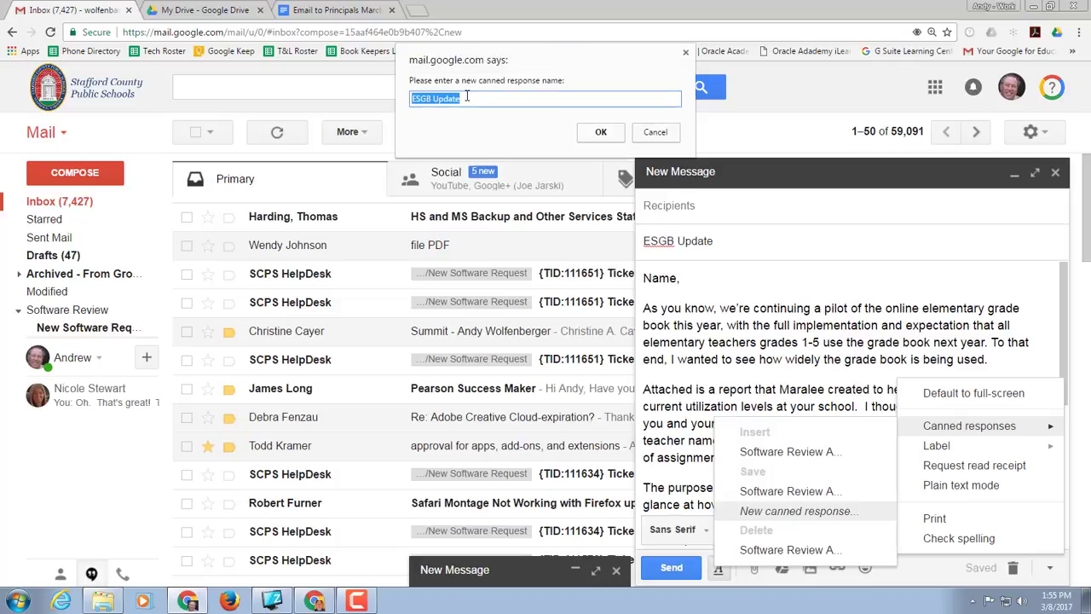
click(601, 133)
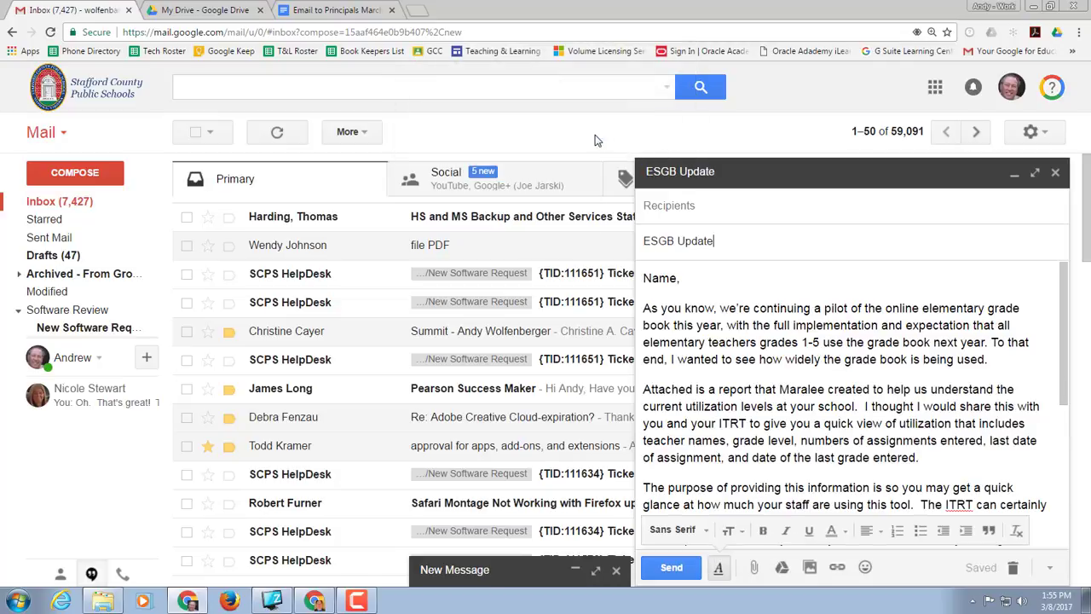
click(1055, 173)
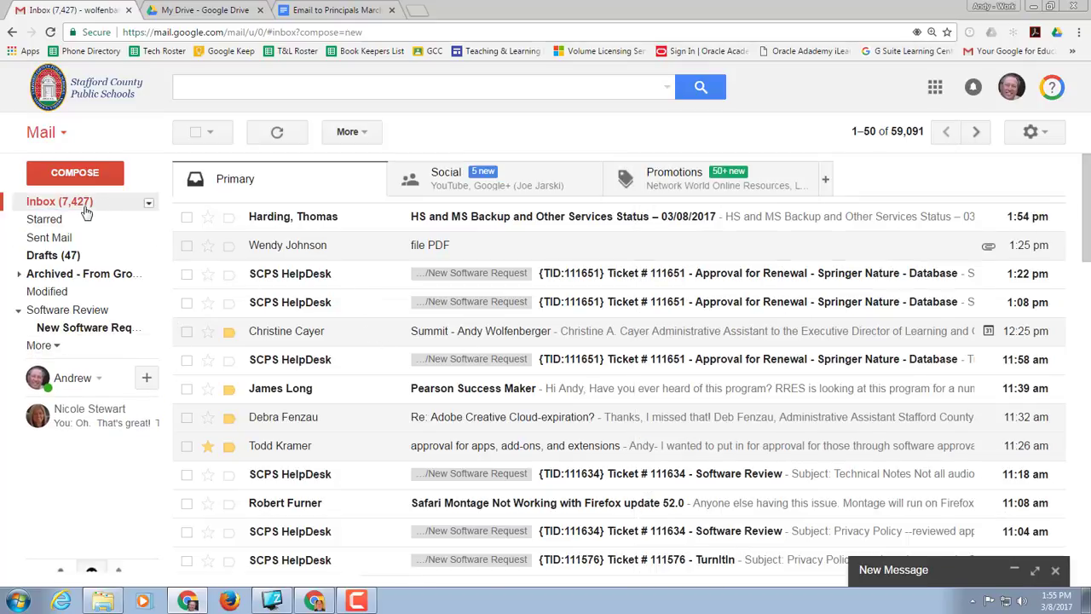
Start a new message and insert the "ESGB Update" canned response into it.
click(77, 174)
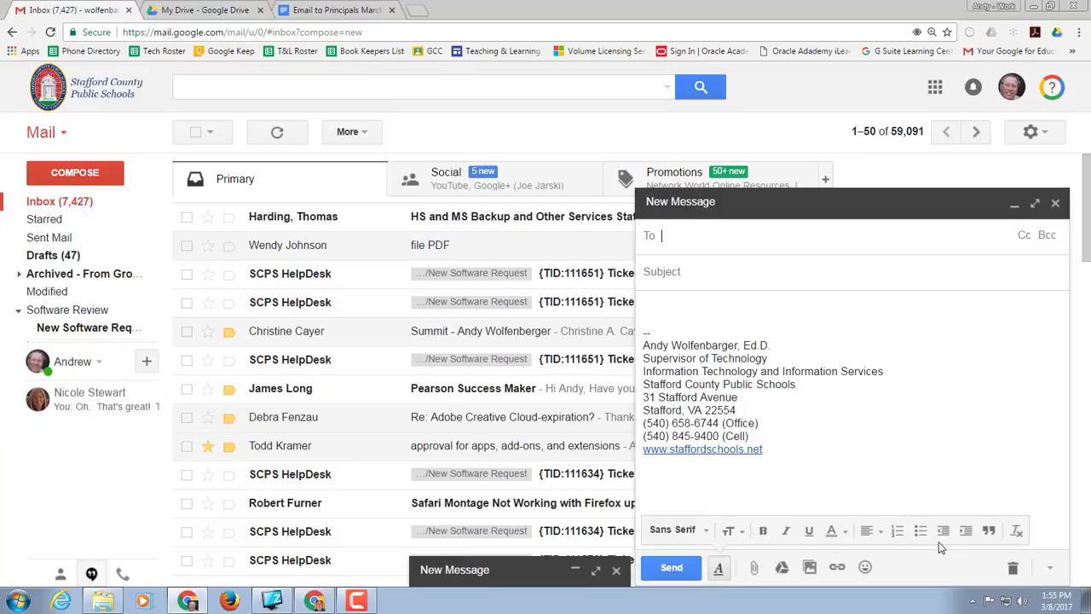
click(1050, 575)
mouse_move(1029, 427)
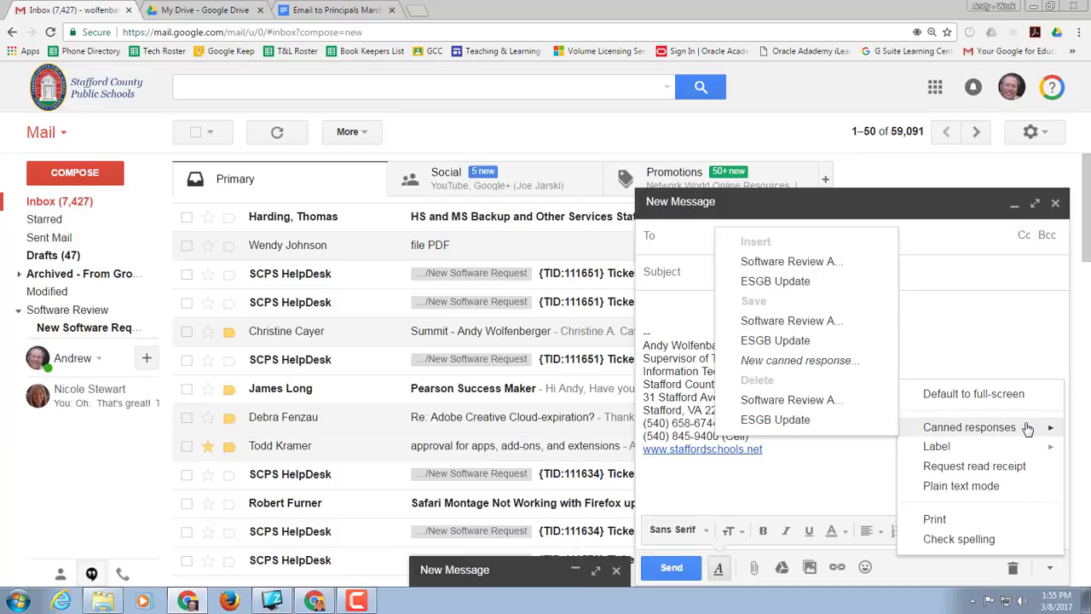
click(769, 289)
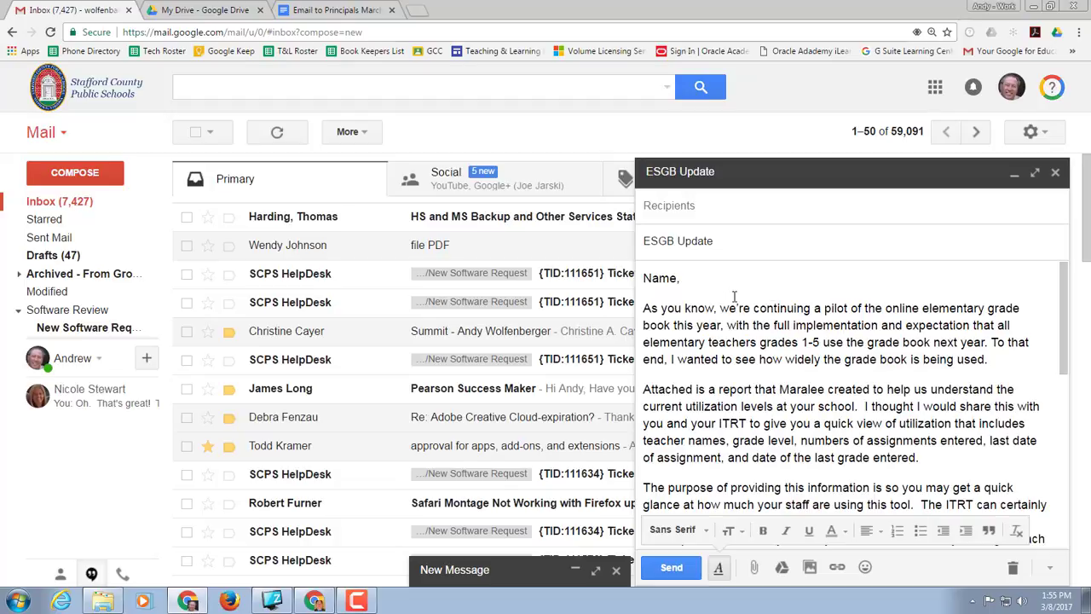
Replace the letter's closing phrase "Best Regards" with "Respectfully".
scroll(775, 328, down, 3)
scroll(776, 330, down, 3)
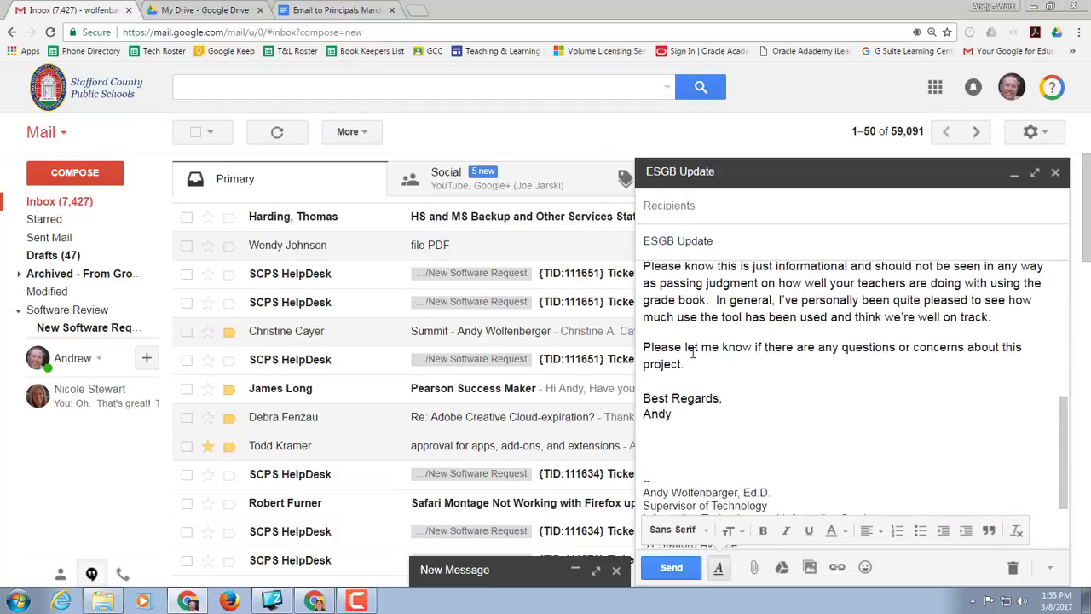
drag(721, 398, 613, 403)
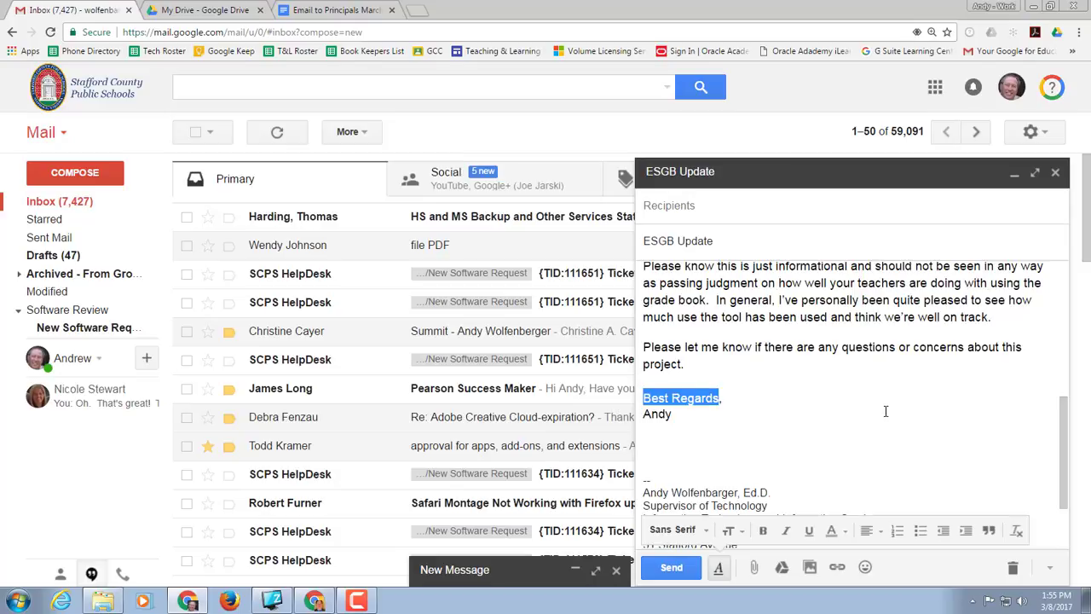
text(Respectful)
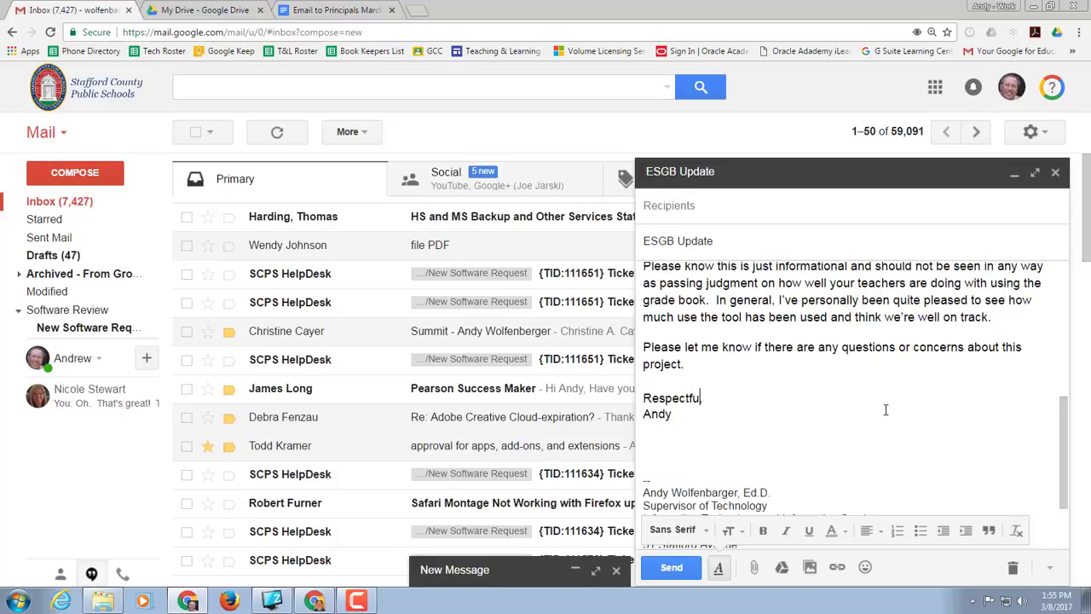
text(ly,)
Overwrite the saved "ESGB Update" canned response with the edited message, and confirm the overwrite.
click(1049, 567)
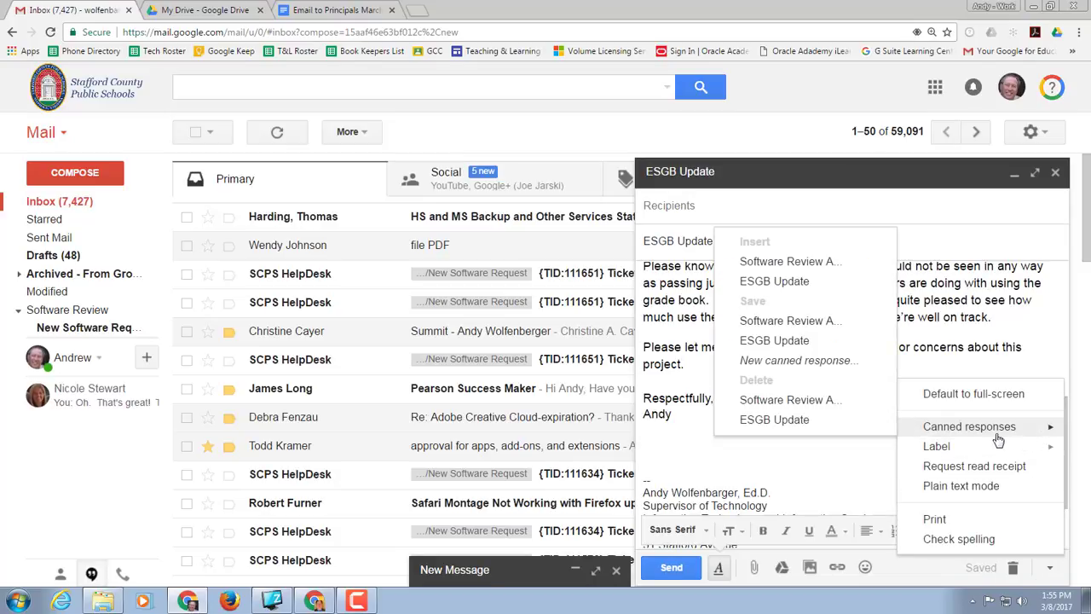
click(772, 340)
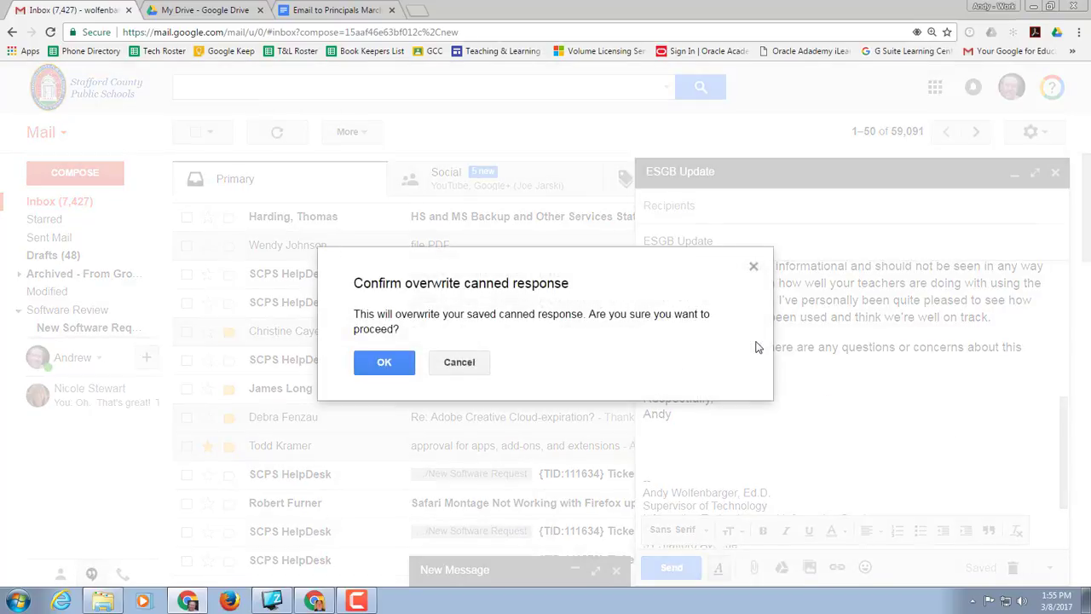
click(384, 362)
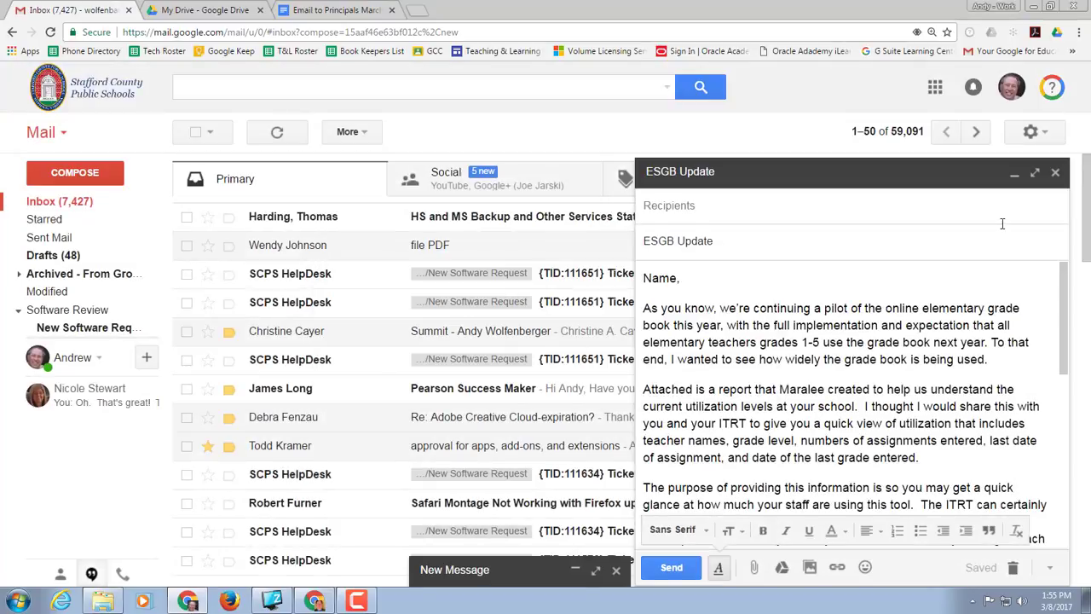
Close the edited message, start another new message and insert the updated "ESGB Update" canned response.
click(75, 173)
click(1052, 568)
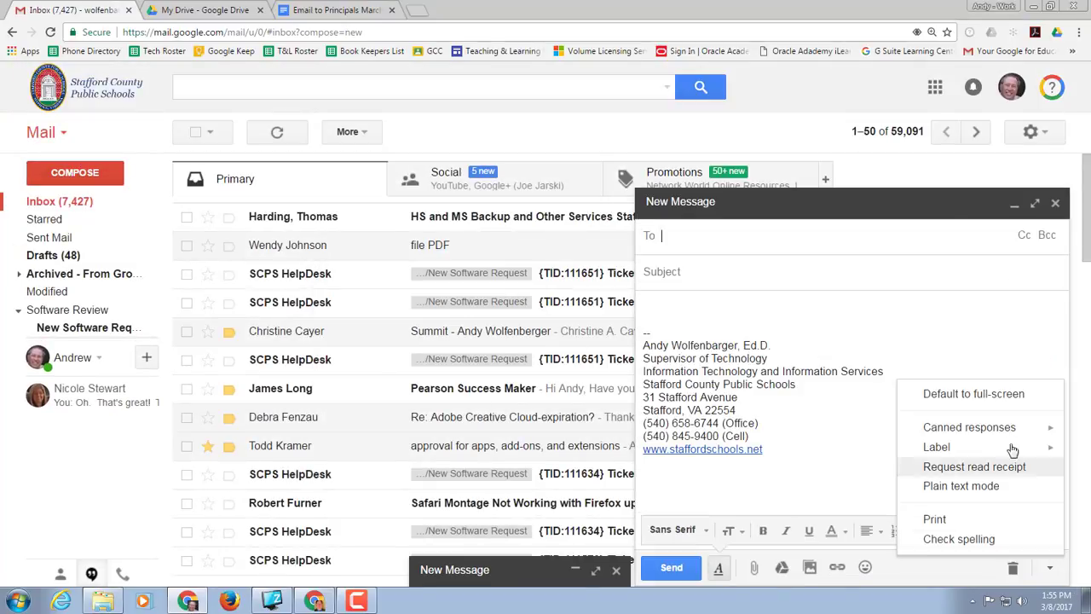
mouse_move(1015, 427)
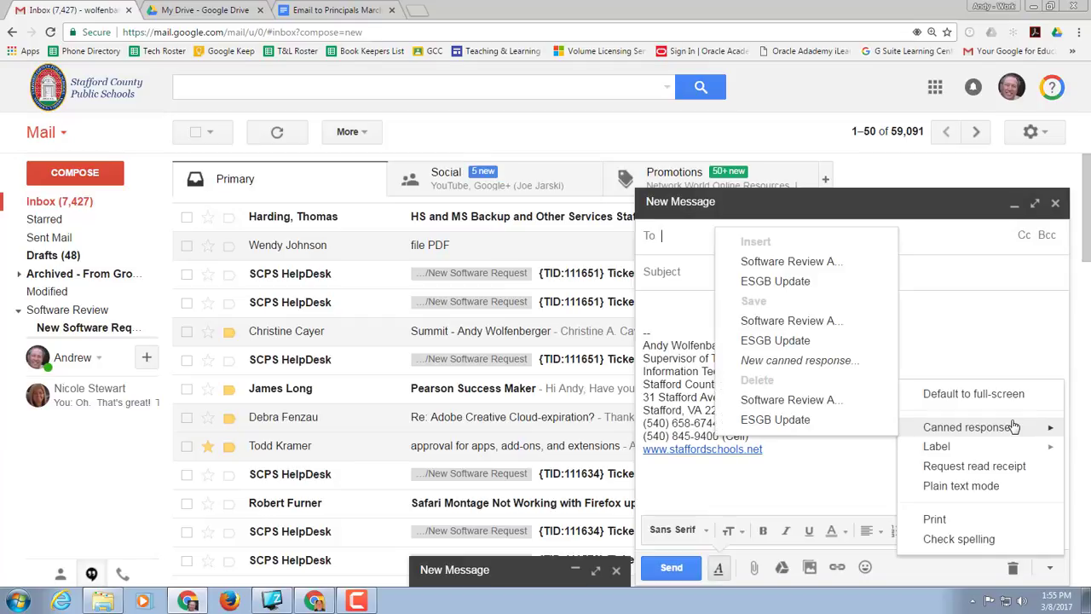
click(776, 282)
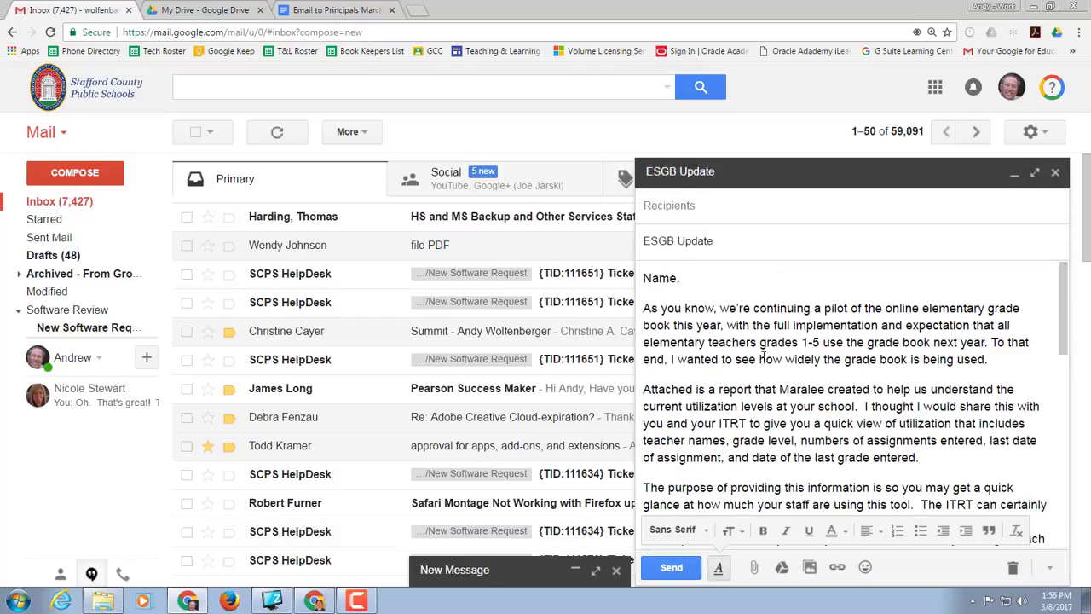
Review the inserted letter from its greeting down to the closing phrase and the signature blocks below it.
scroll(761, 356, down, 5)
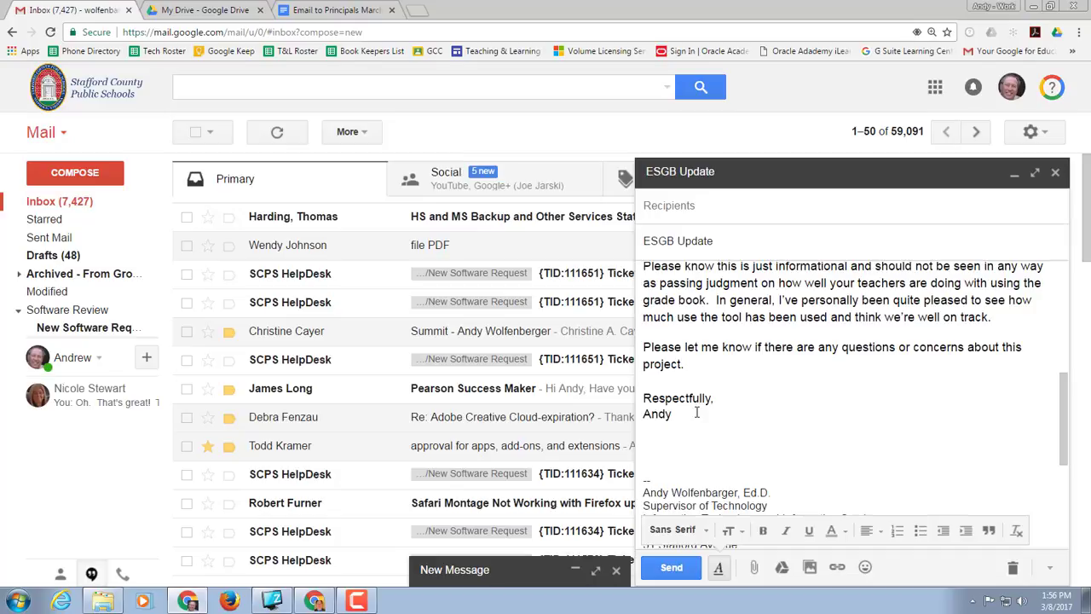
scroll(698, 412, down, 3)
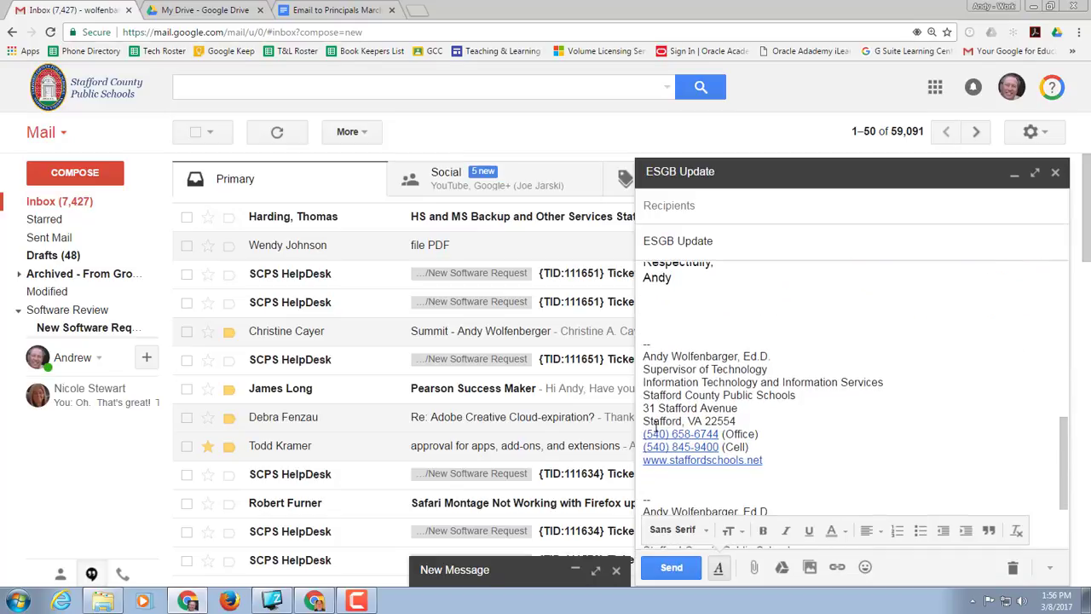
scroll(655, 426, down, 2)
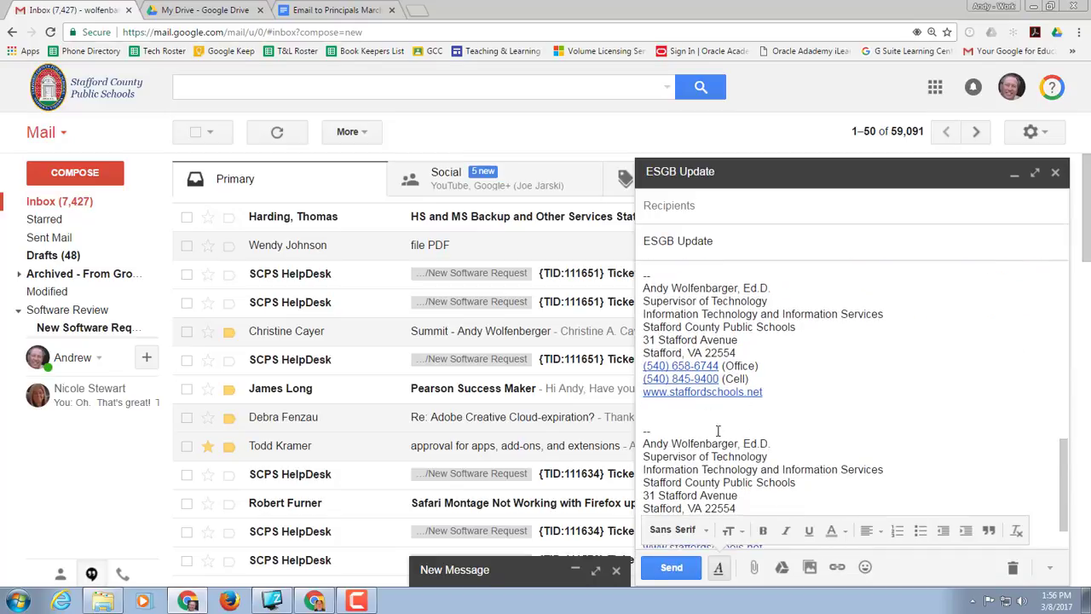
scroll(717, 431, down, 1)
scroll(750, 443, up, 10)
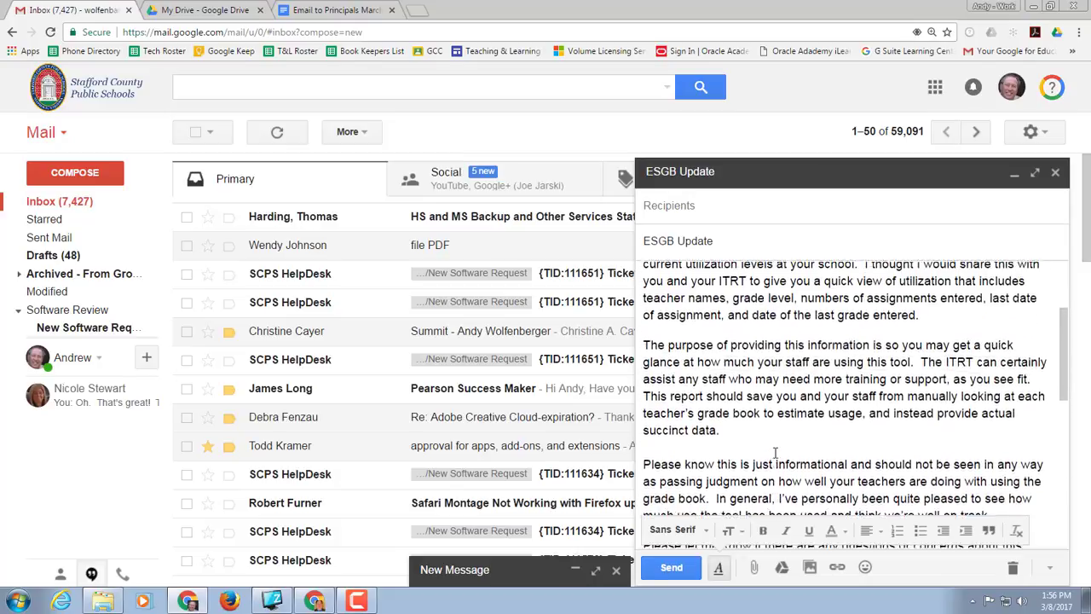
scroll(774, 452, up, 3)
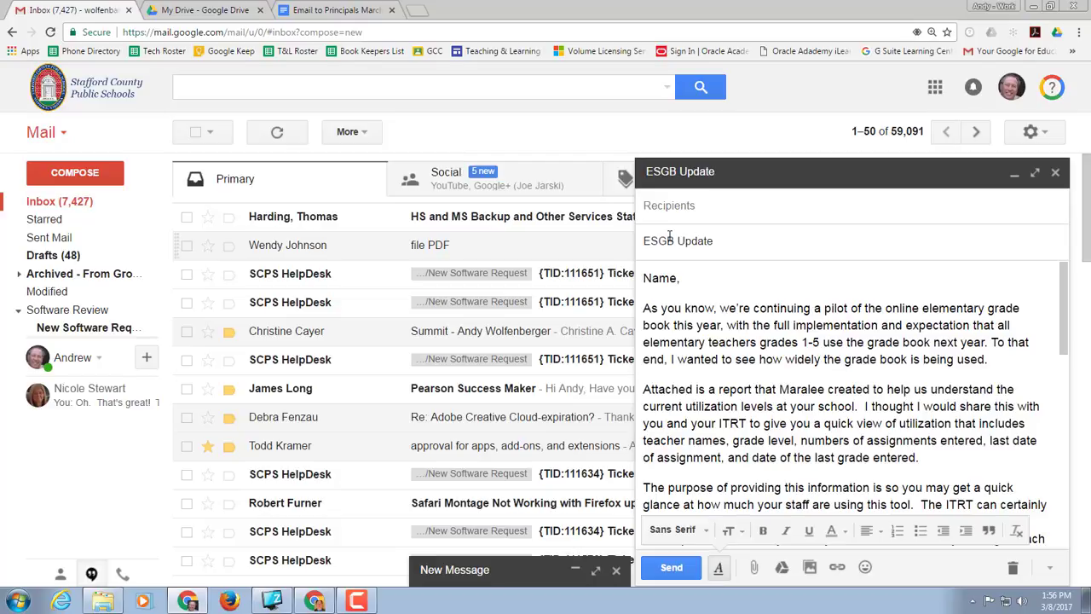
Select the placeholder word "Name" in the greeting at the start of the letter.
scroll(698, 293, down, 1)
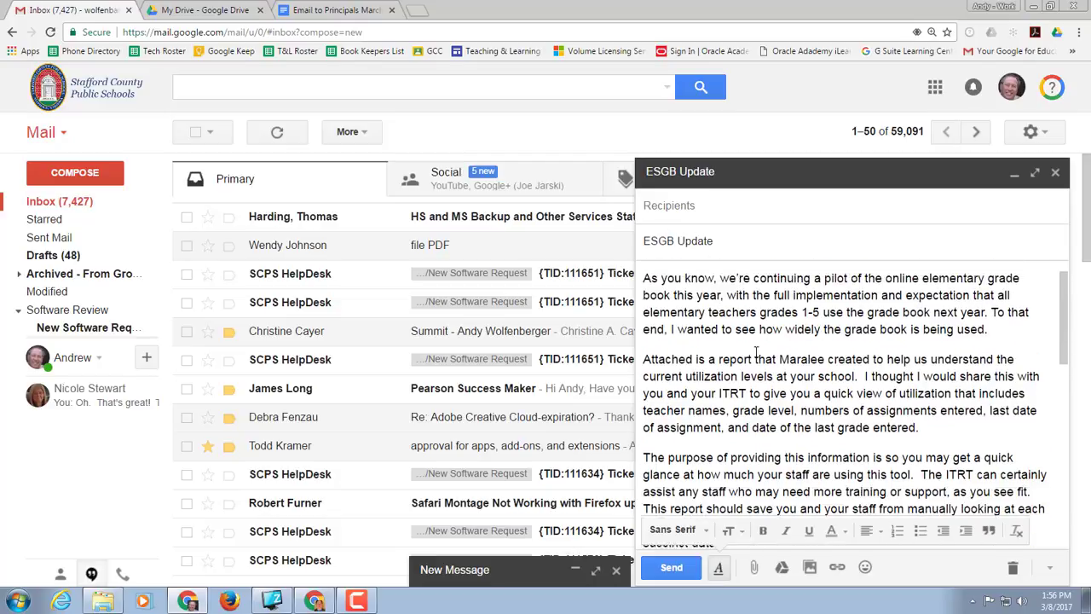
scroll(698, 293, up, 1)
drag(679, 278, 640, 280)
click(679, 277)
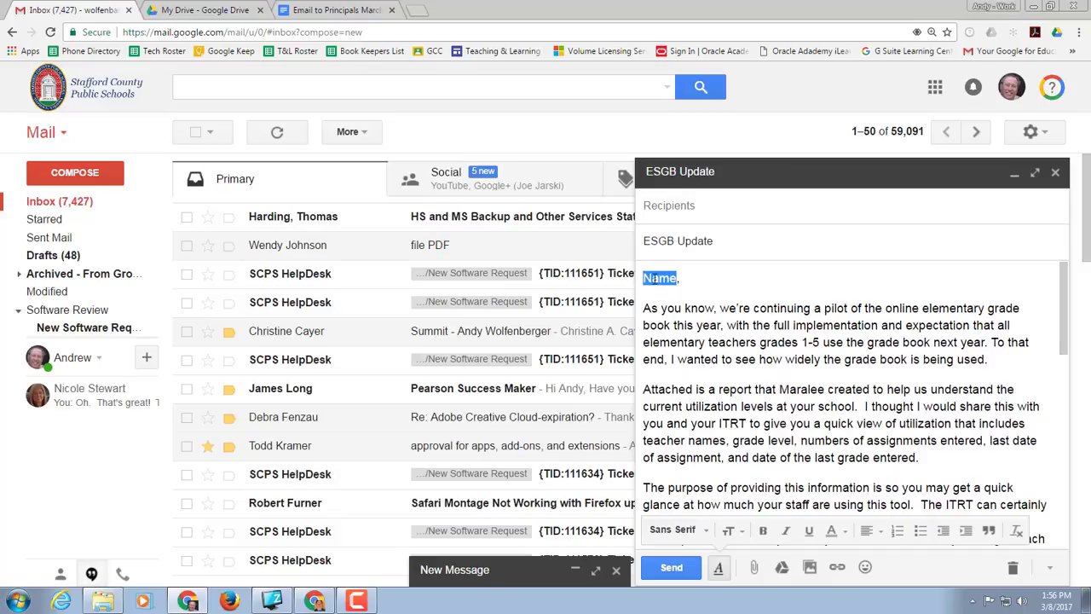